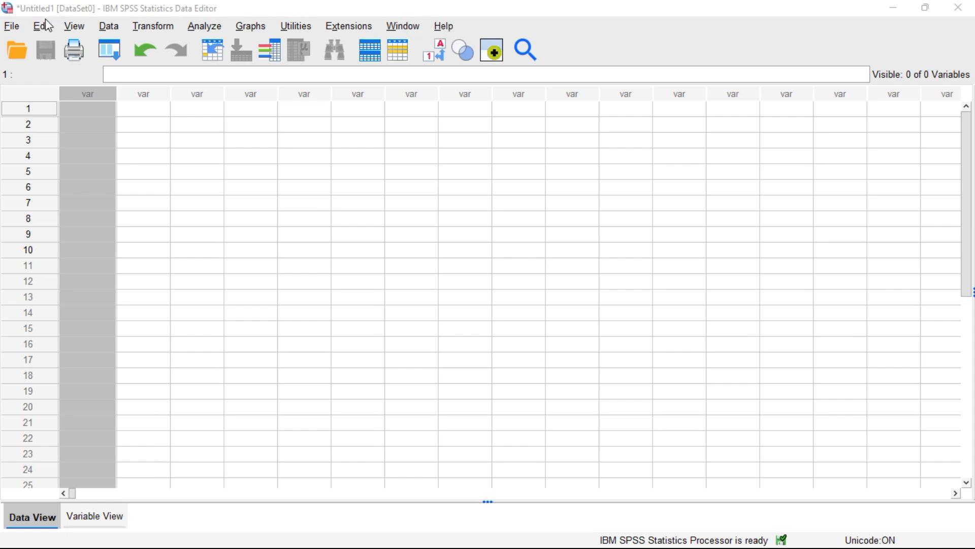
- Start importing data from a CSV file
{"action": "left_click", "coordinate": [15, 28]}
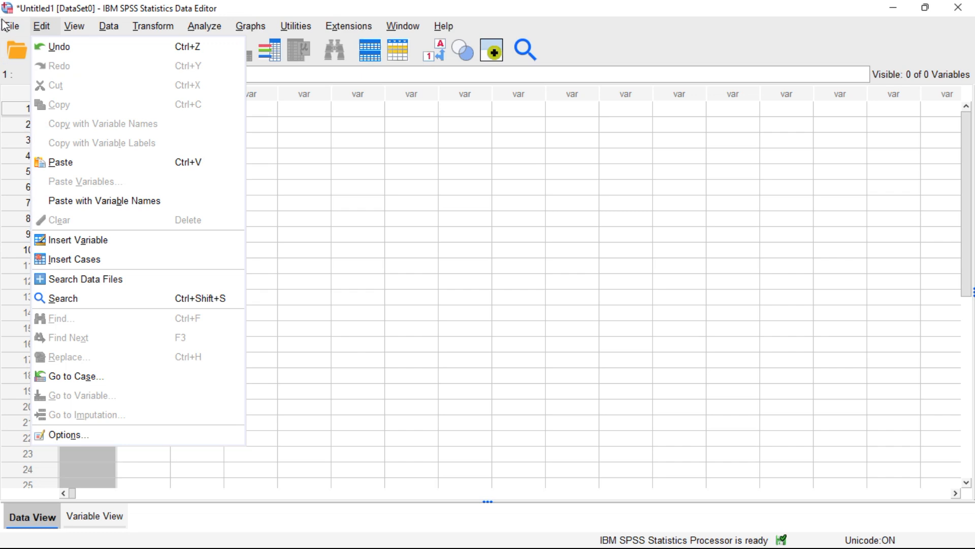
{"action": "left_click", "coordinate": [20, 30]}
{"action": "left_click", "coordinate": [19, 29]}
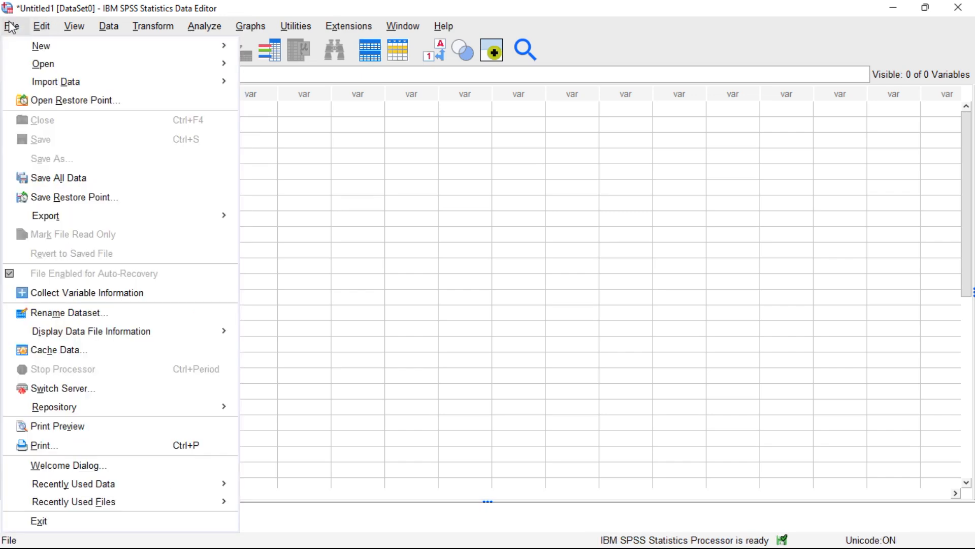
{"action": "mouse_move", "coordinate": [55, 84]}
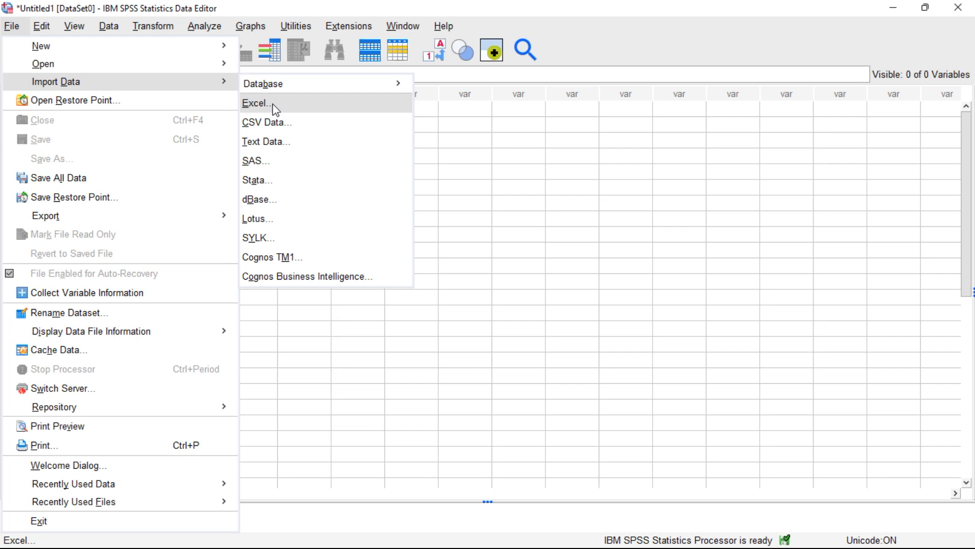
{"action": "left_click", "coordinate": [311, 124]}
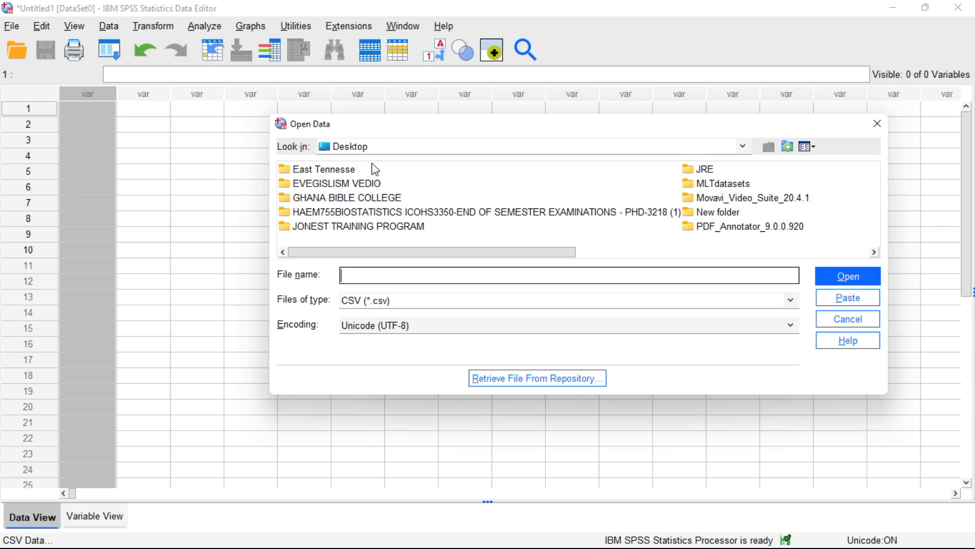
- Look through the files and available locations for the data file, keeping Desktop as the folder
{"action": "scroll", "coordinate": [372, 163], "scroll_direction": "right", "scroll_amount": 3}
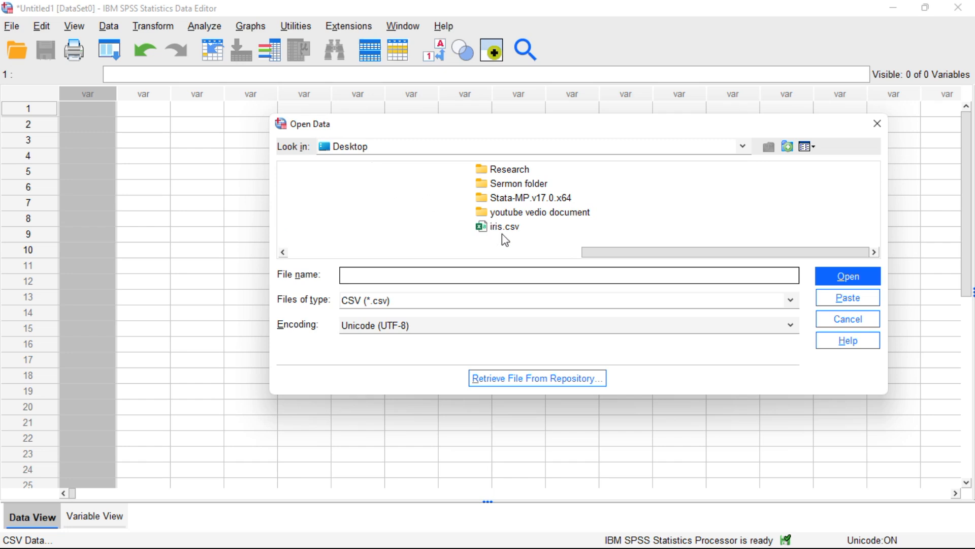
{"action": "scroll", "coordinate": [505, 239], "scroll_direction": "left", "scroll_amount": 3}
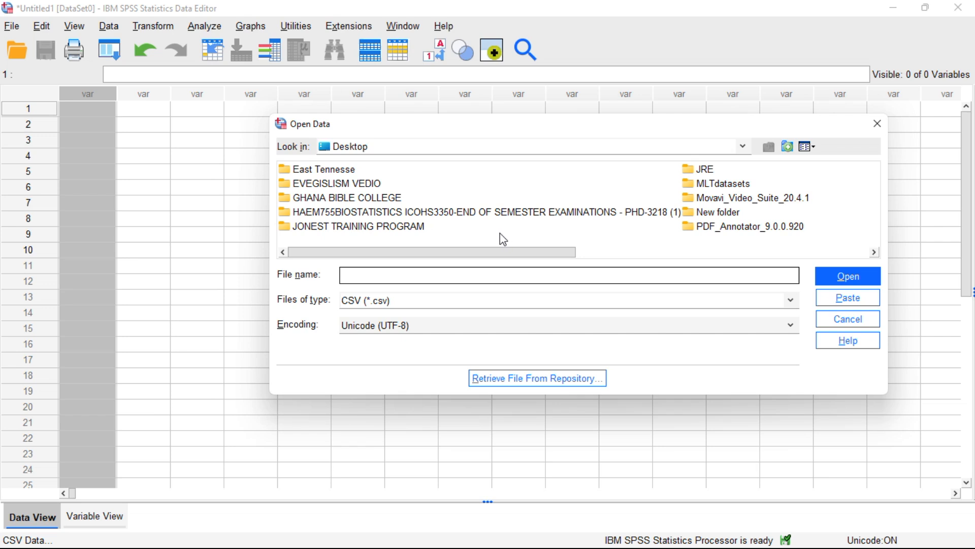
{"action": "scroll", "coordinate": [494, 238], "scroll_direction": "right", "scroll_amount": 3}
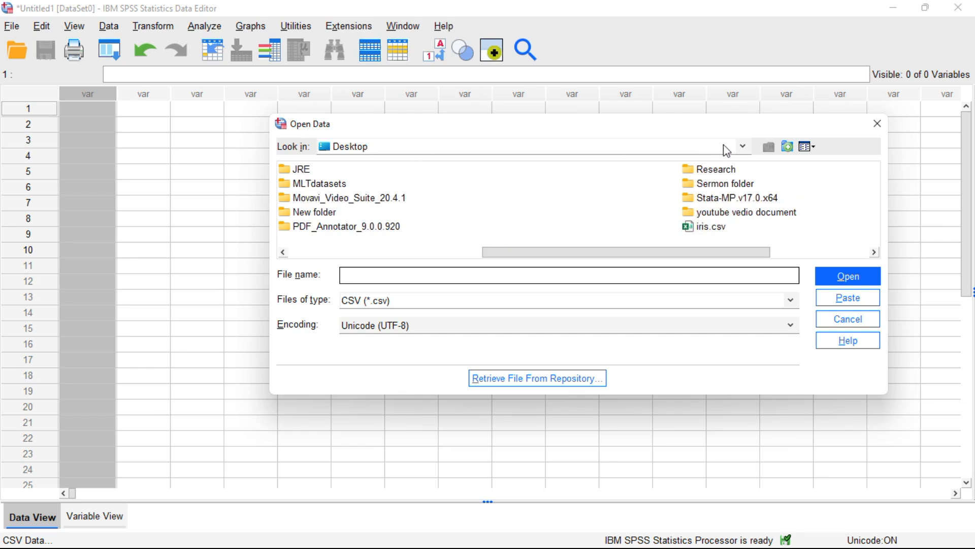
{"action": "left_click", "coordinate": [741, 146]}
{"action": "left_click", "coordinate": [741, 147]}
{"action": "left_click", "coordinate": [742, 147]}
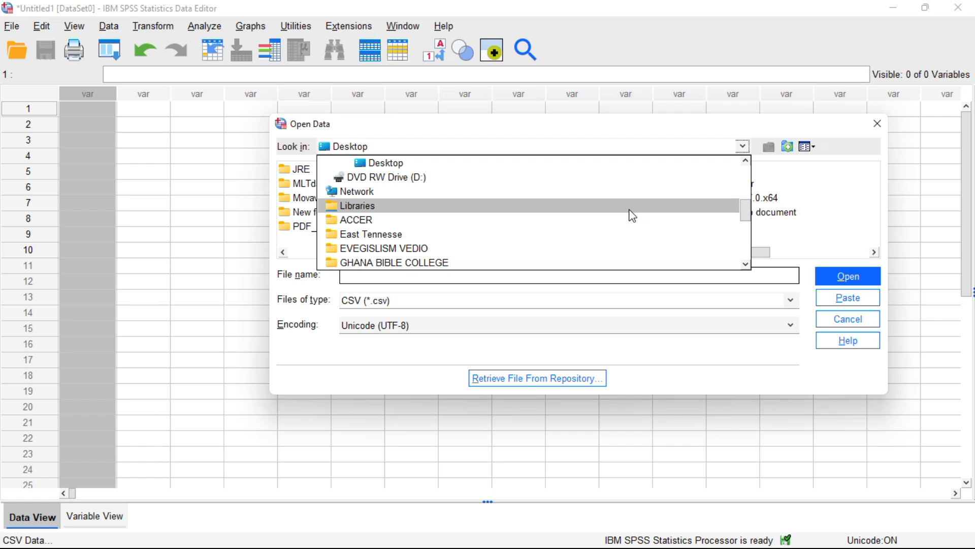
{"action": "scroll", "coordinate": [632, 216], "scroll_direction": "down", "scroll_amount": 1}
{"action": "scroll", "coordinate": [631, 217], "scroll_direction": "down", "scroll_amount": 4}
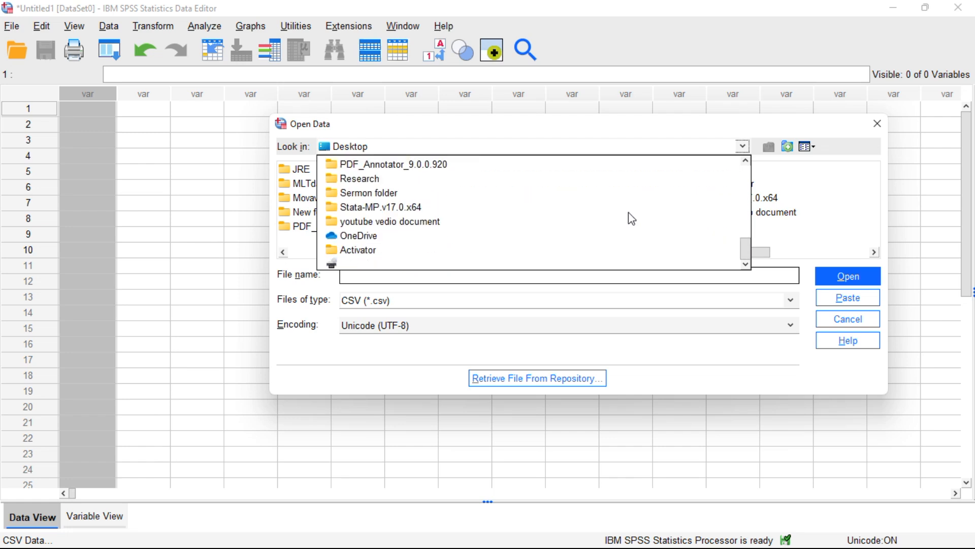
{"action": "scroll", "coordinate": [632, 218], "scroll_direction": "up", "scroll_amount": 8}
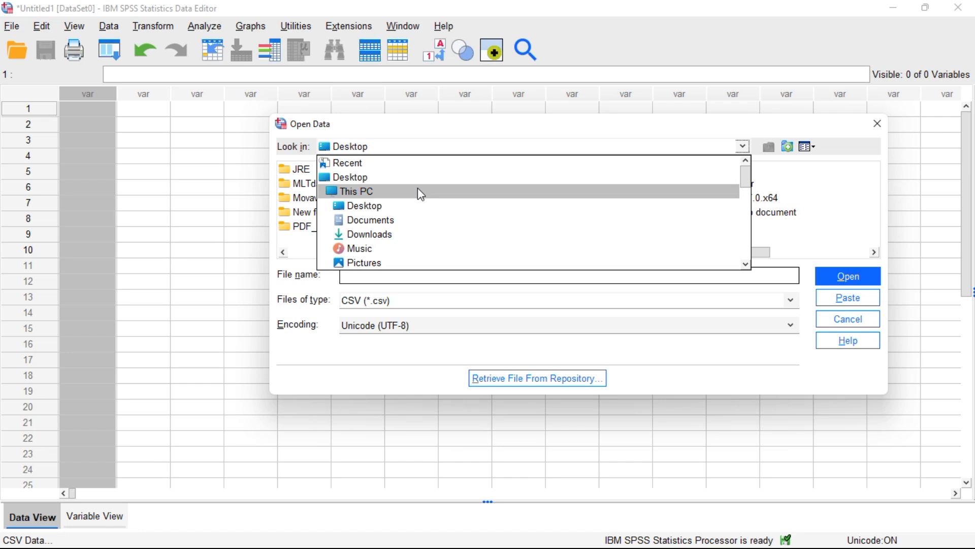
{"action": "left_click", "coordinate": [420, 206]}
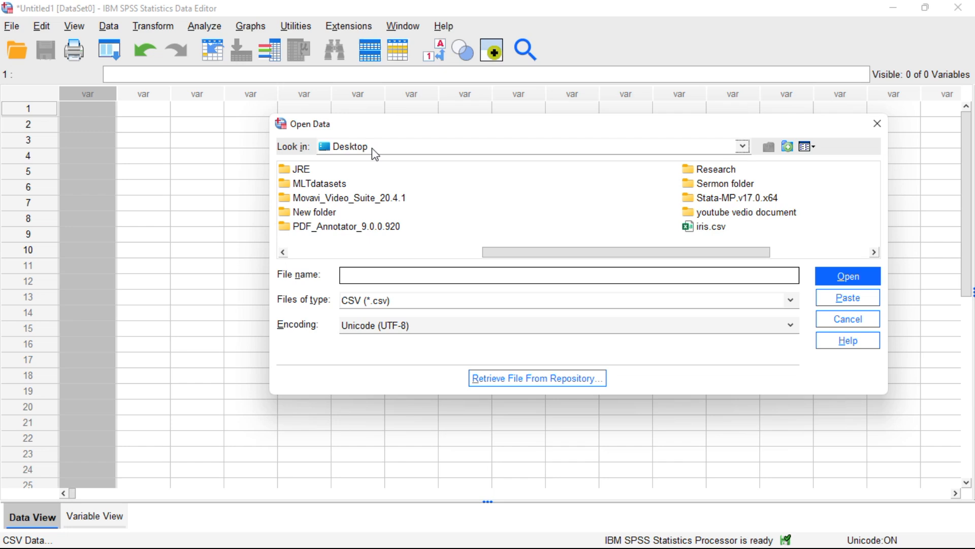
- Keep CSV (*.csv) as the file type, open iris.csv from the Desktop and import it with the default read settings
{"action": "left_click", "coordinate": [465, 301]}
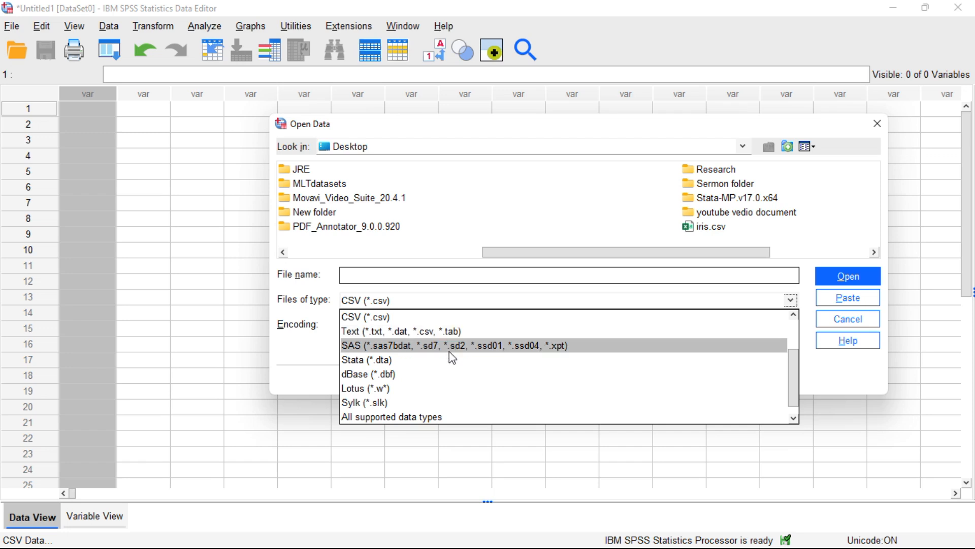
{"action": "left_click", "coordinate": [437, 320]}
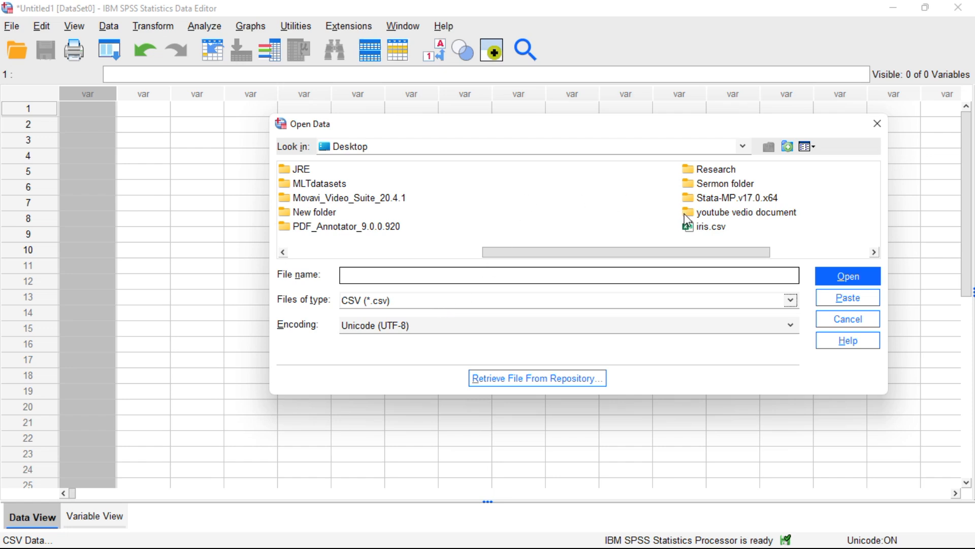
{"action": "left_click", "coordinate": [701, 227]}
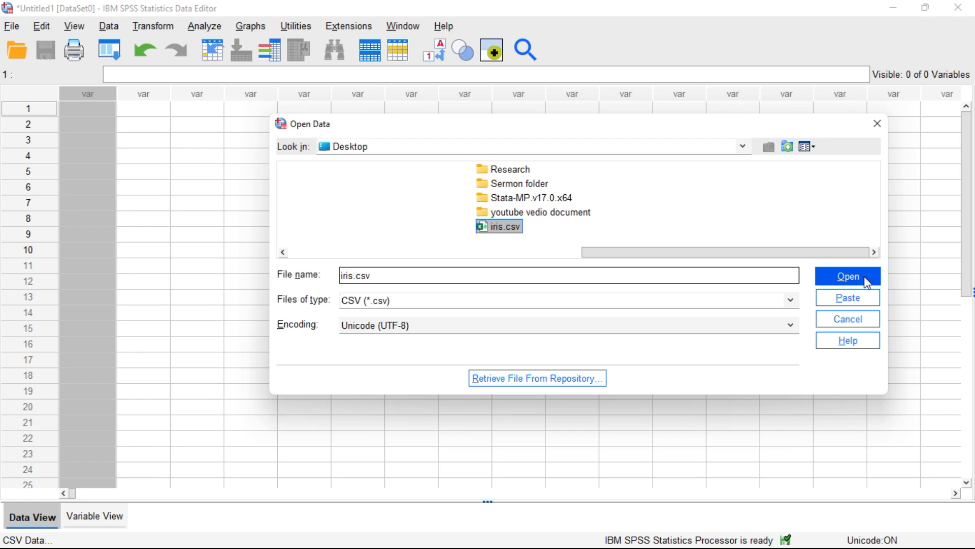
{"action": "left_click", "coordinate": [864, 277]}
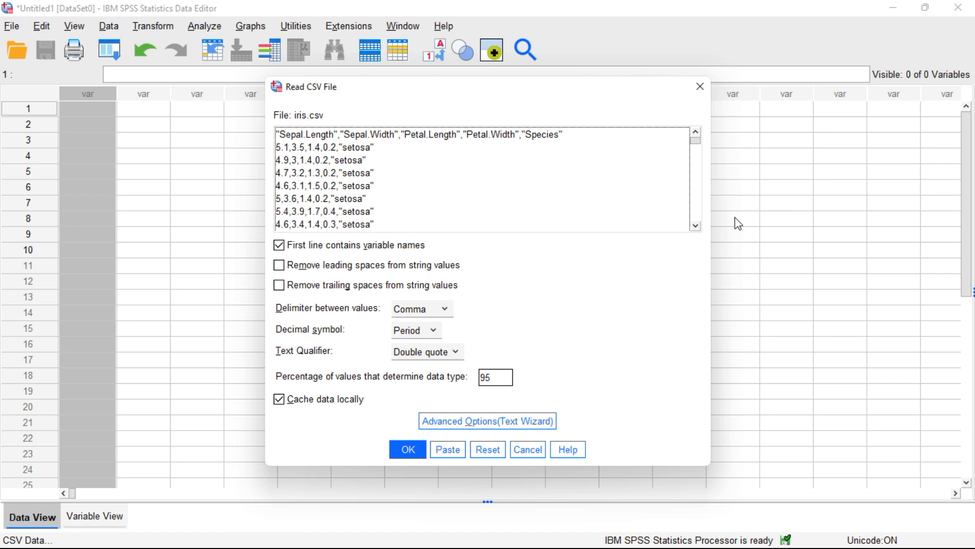
{"action": "left_click", "coordinate": [407, 456]}
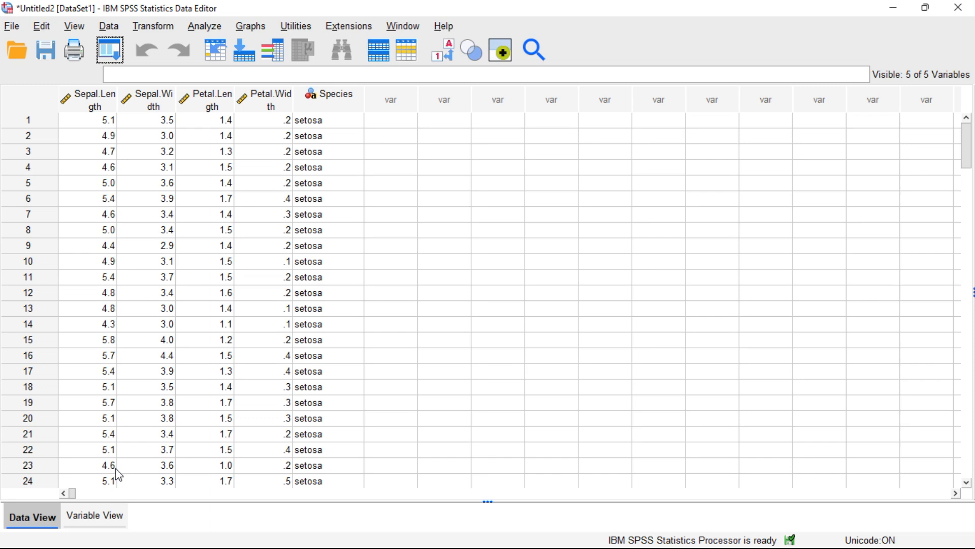
- Check the variable definitions, and widen the Sepal.Length, Sepal.Width, Petal.Length and Petal.Width data columns until each name fits on one line
{"action": "left_click", "coordinate": [107, 517]}
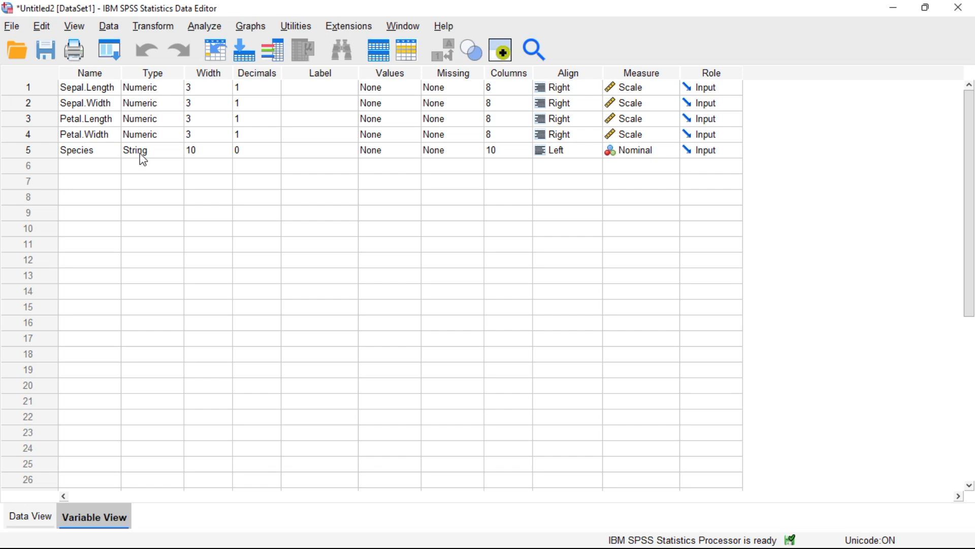
{"action": "left_click", "coordinate": [11, 514]}
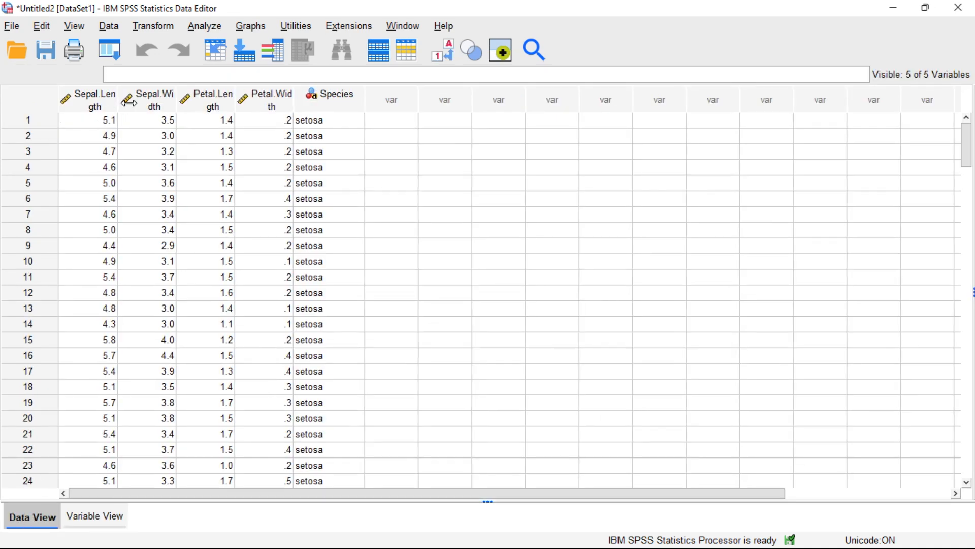
{"action": "left_click_drag", "start_coordinate": [120, 101], "coordinate": [136, 101]}
{"action": "left_click", "coordinate": [199, 106]}
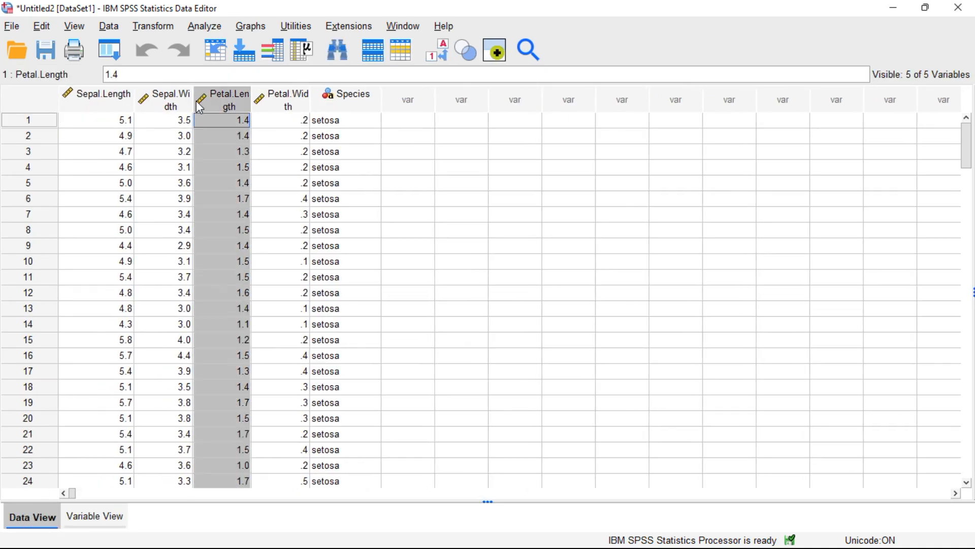
{"action": "left_click_drag", "start_coordinate": [193, 101], "coordinate": [224, 101]}
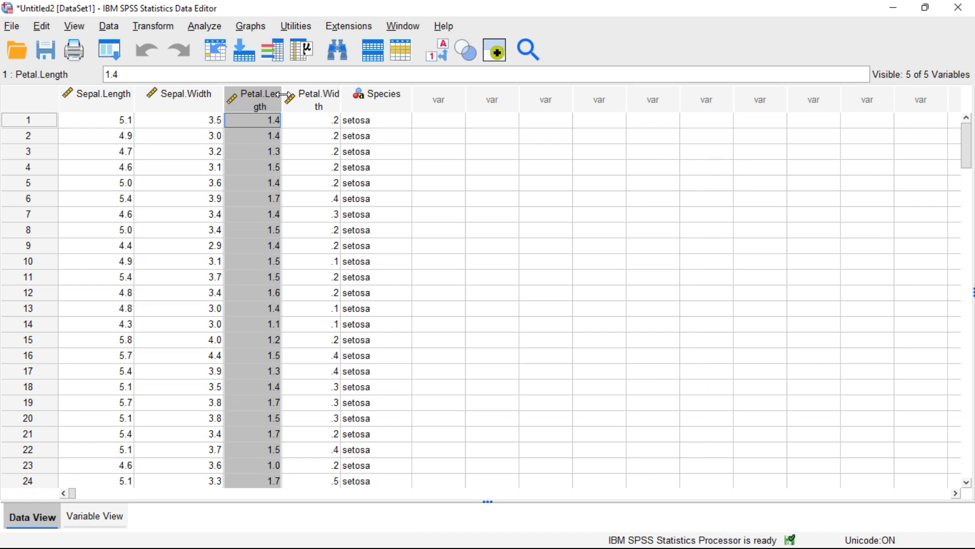
{"action": "left_click_drag", "start_coordinate": [282, 95], "coordinate": [314, 94]}
{"action": "left_click", "coordinate": [377, 105]}
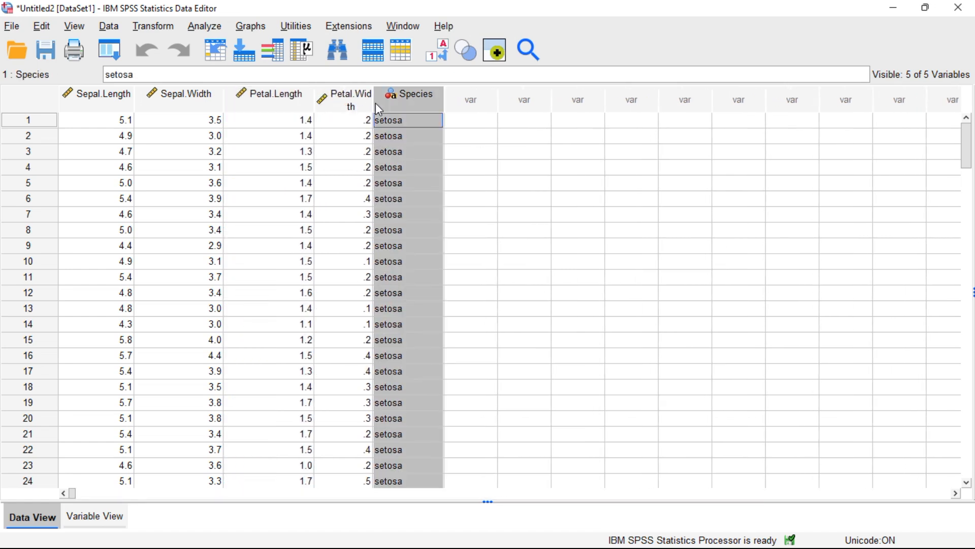
{"action": "left_click", "coordinate": [366, 105]}
{"action": "left_click_drag", "start_coordinate": [374, 100], "coordinate": [391, 99]}
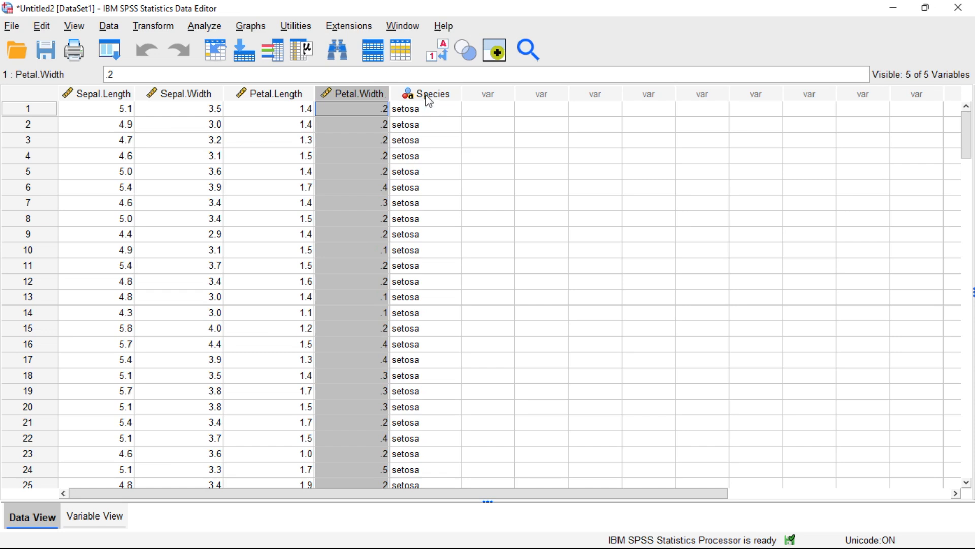
- Examine the imported cases from the first row downward, including their Species values
{"action": "left_click", "coordinate": [122, 114]}
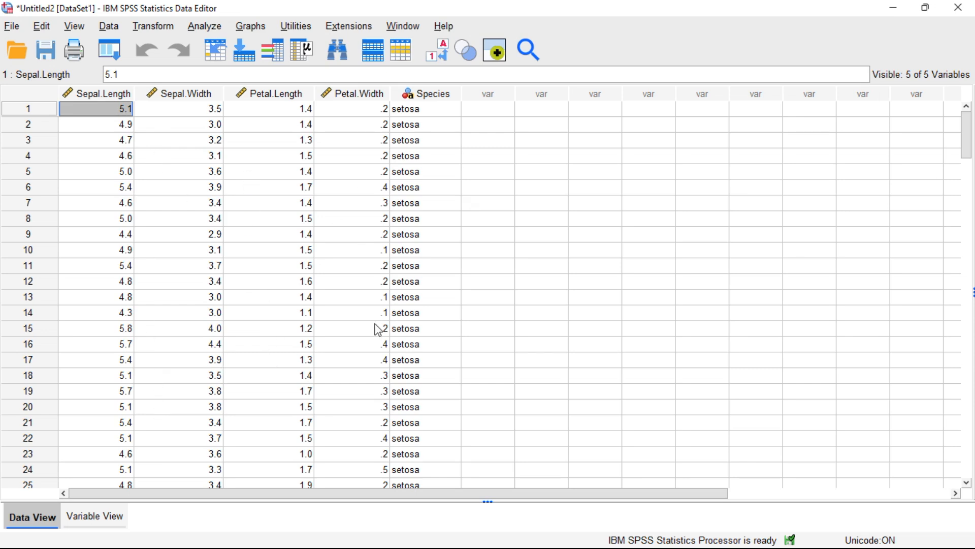
{"action": "scroll", "coordinate": [435, 315], "scroll_direction": "down", "scroll_amount": 4}
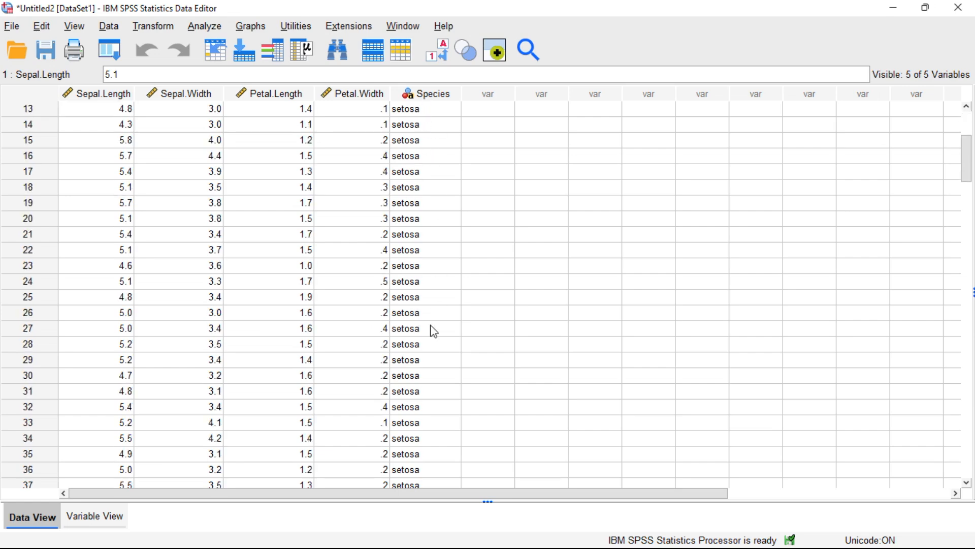
{"action": "scroll", "coordinate": [434, 331], "scroll_direction": "down", "scroll_amount": 20}
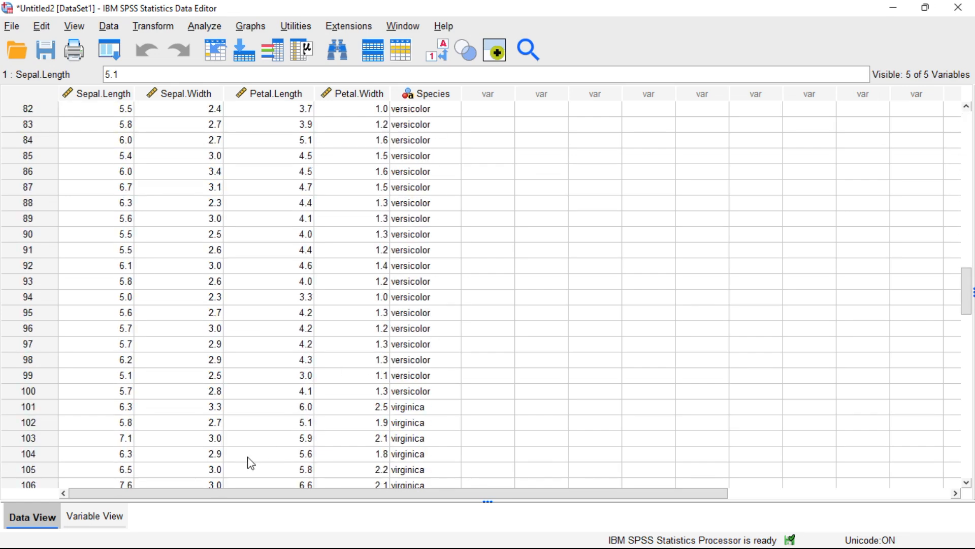
- In the variable definitions, label Sepal.Length as "Sepal length for hen" and Sepal.Width as "Sepal width for hen"
{"action": "left_click", "coordinate": [85, 520]}
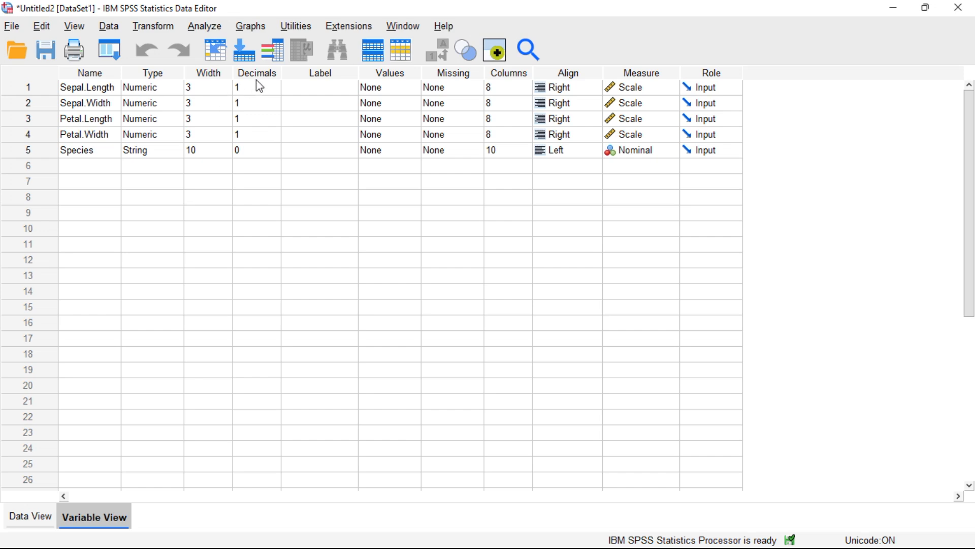
{"action": "left_click", "coordinate": [299, 87]}
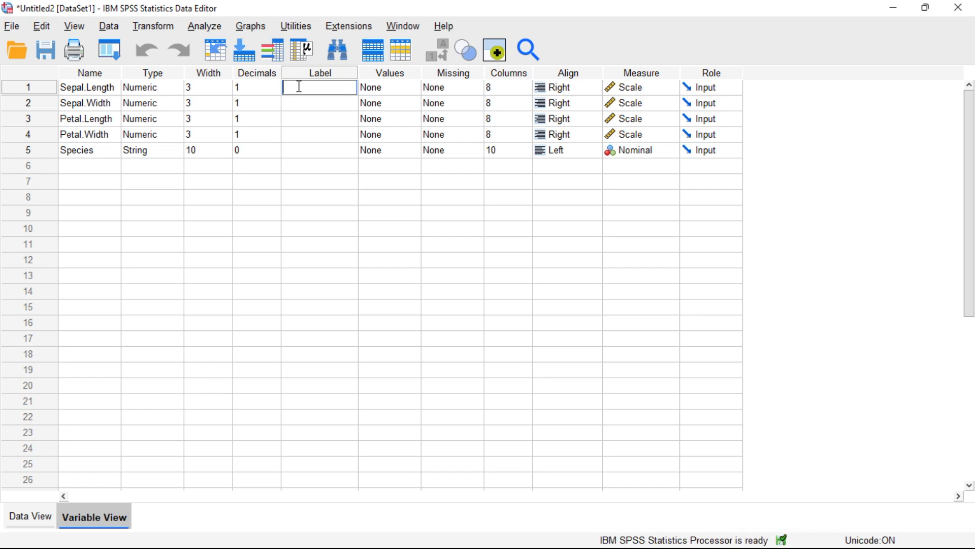
{"action": "type", "text": "Sepal length for"}
{"action": "type", "text": "hen"}
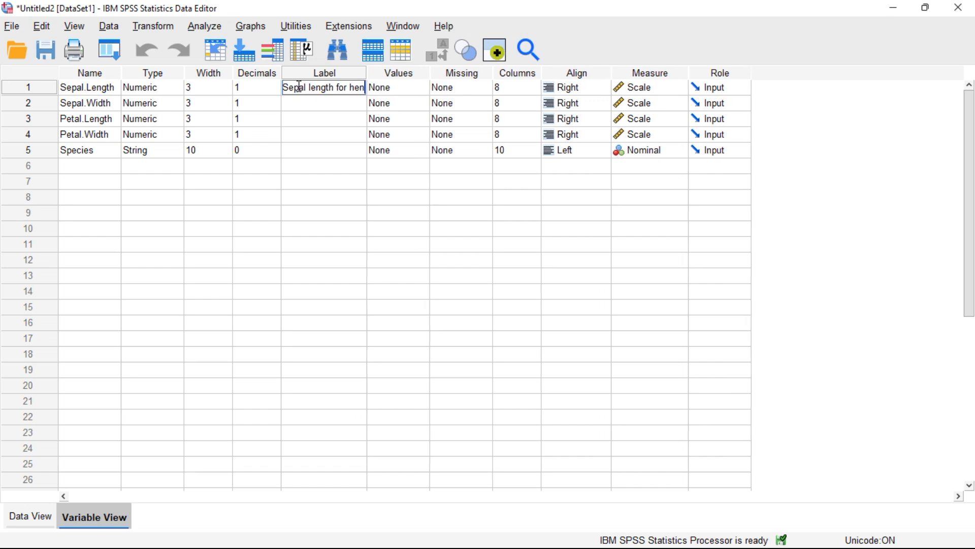
{"action": "left_click", "coordinate": [298, 102]}
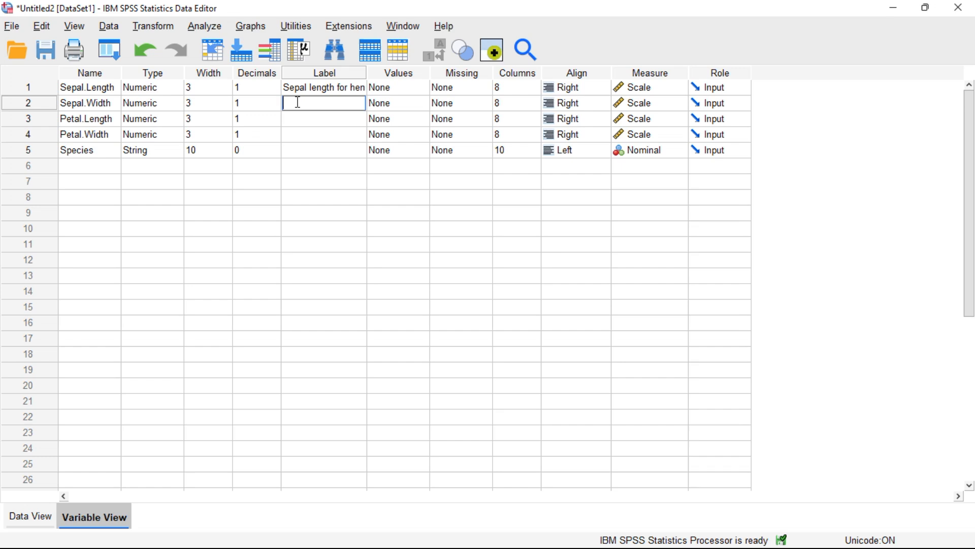
{"action": "type", "text": "Sepal width for hen"}
- Label Petal.Length as "Pental length for hen" and Petal.Width as "Pental width for hen"
{"action": "left_click", "coordinate": [303, 122]}
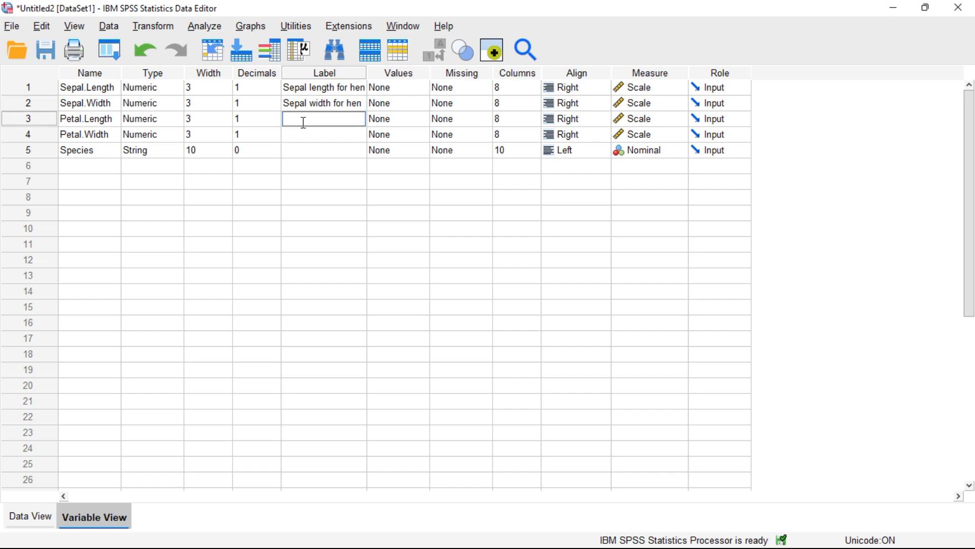
{"action": "type", "text": "Pental length for hen"}
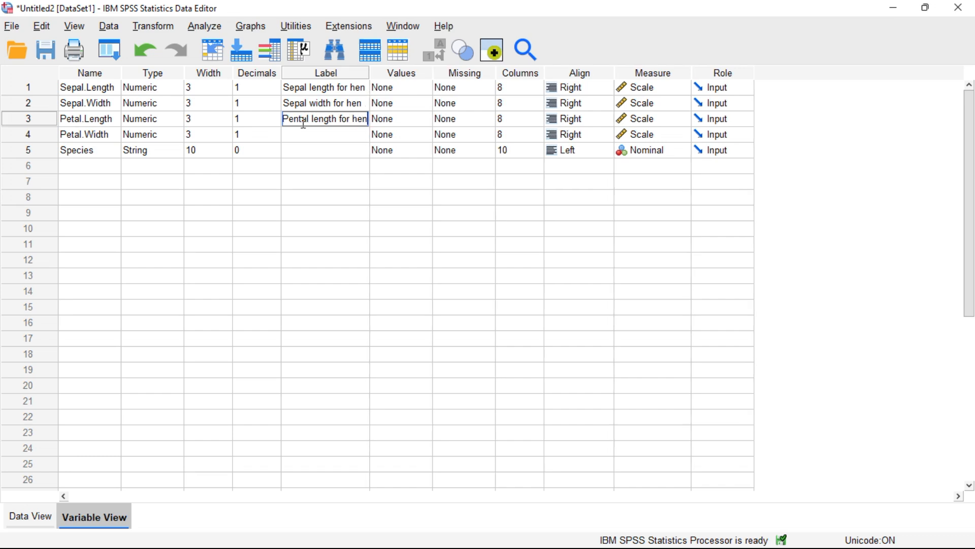
{"action": "left_click", "coordinate": [289, 130]}
{"action": "type", "text": "Pen"}
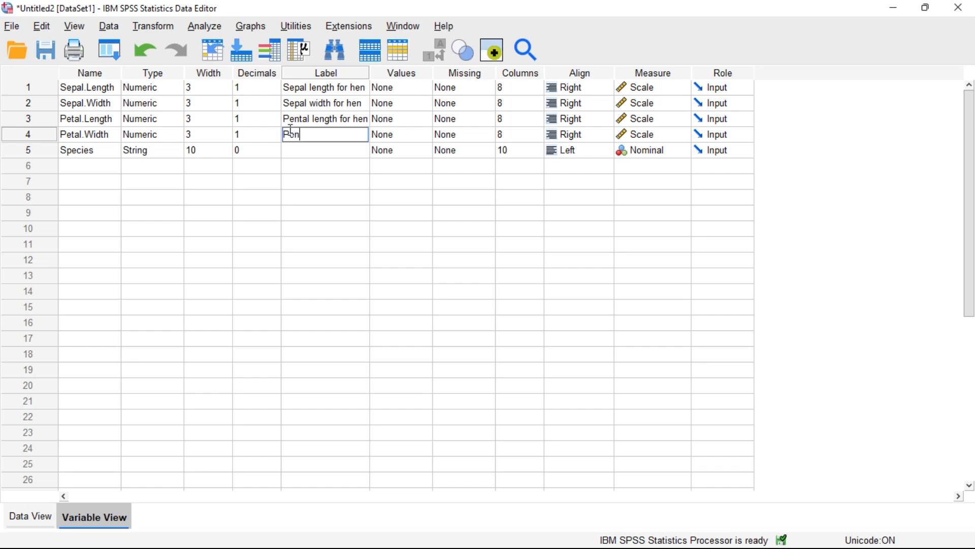
{"action": "type", "text": "tal length"}
{"action": "key", "text": "BackSpace"}
{"action": "key", "text": "BackSpace"}
{"action": "key", "text": "BackSpace"}
{"action": "key", "text": "BackSpace"}
{"action": "key", "text": "BackSpace"}
{"action": "key", "text": "BackSpace"}
{"action": "key", "text": "BackSpace"}
{"action": "type", "text": "with"}
{"action": "key", "text": "BackSpace"}
{"action": "key", "text": "BackSpace"}
{"action": "key", "text": "BackSpace"}
{"action": "type", "text": "idth for hen"}
{"action": "key", "text": "Return"}
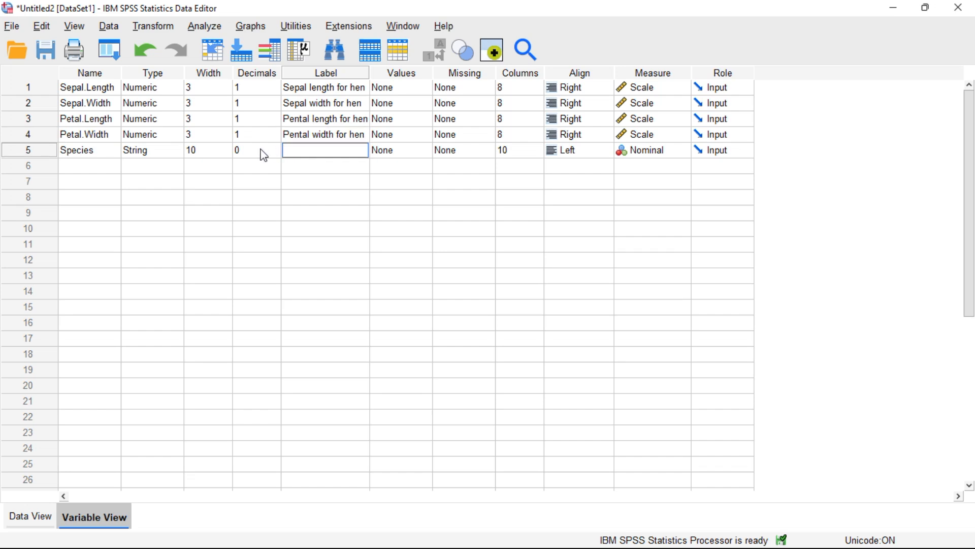
- Give the Species variable the label "Species"
{"action": "type", "text": "Species"}
{"action": "left_click", "coordinate": [344, 202]}
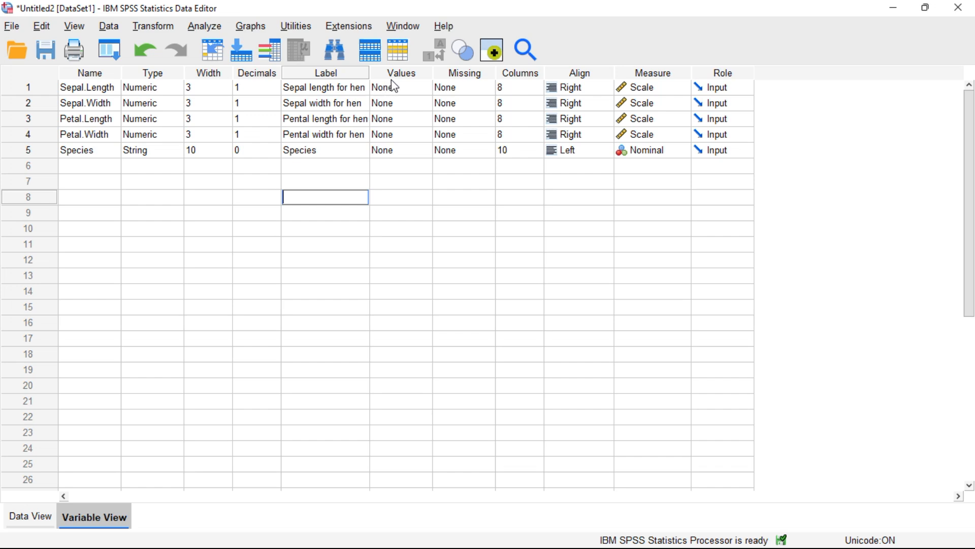
- Examine the Species values throughout the data cases to identify the categories that need value labels
{"action": "left_click", "coordinate": [392, 150]}
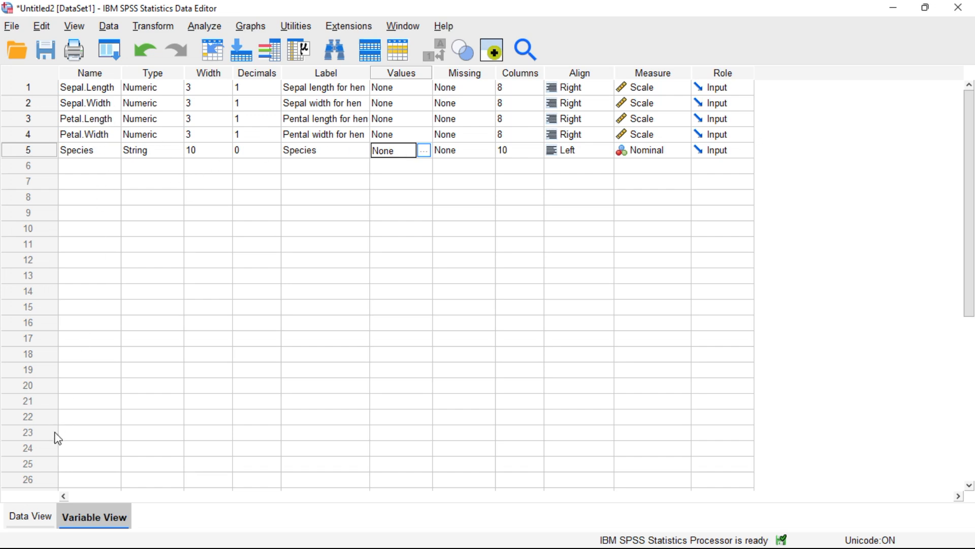
{"action": "left_click", "coordinate": [49, 518]}
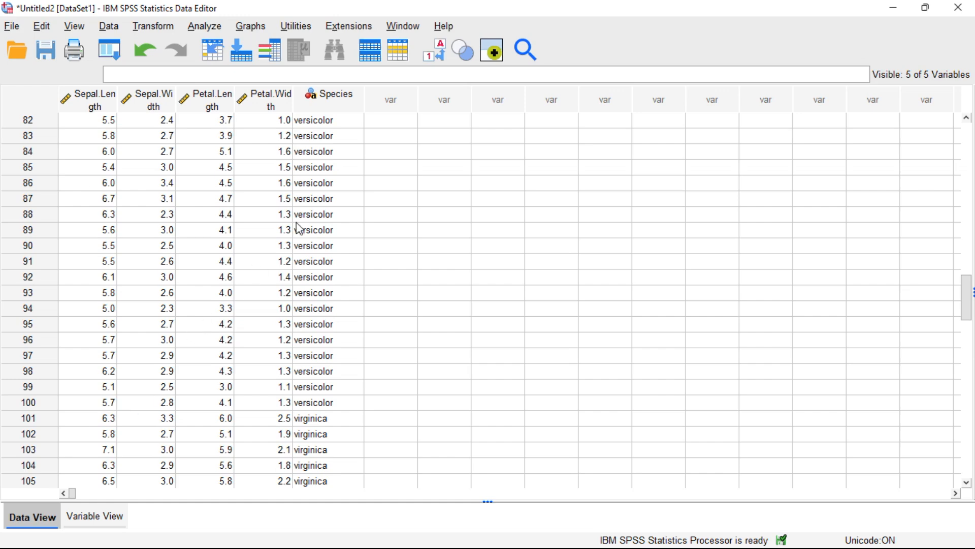
{"action": "scroll", "coordinate": [297, 229], "scroll_direction": "up", "scroll_amount": 7}
{"action": "scroll", "coordinate": [297, 229], "scroll_direction": "up", "scroll_amount": 20}
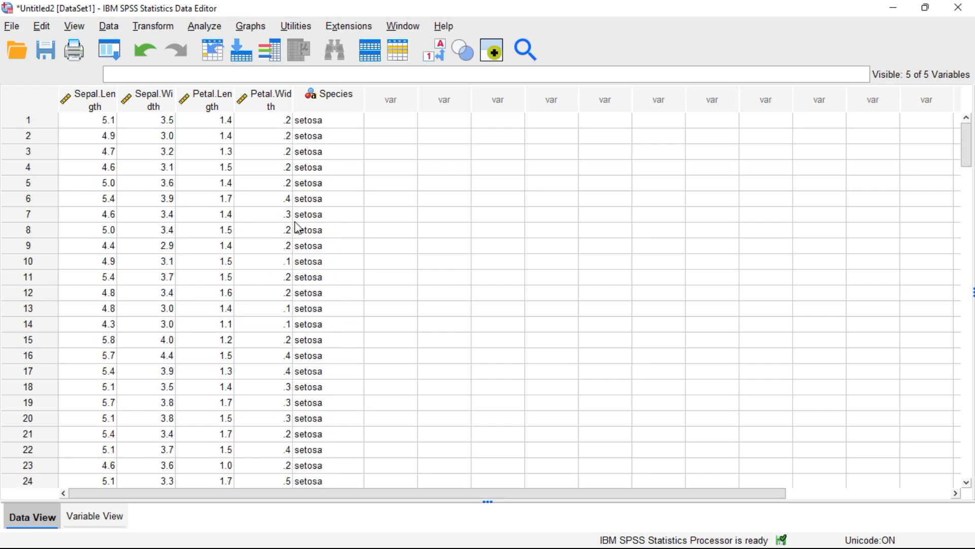
{"action": "scroll", "coordinate": [366, 274], "scroll_direction": "down", "scroll_amount": 7}
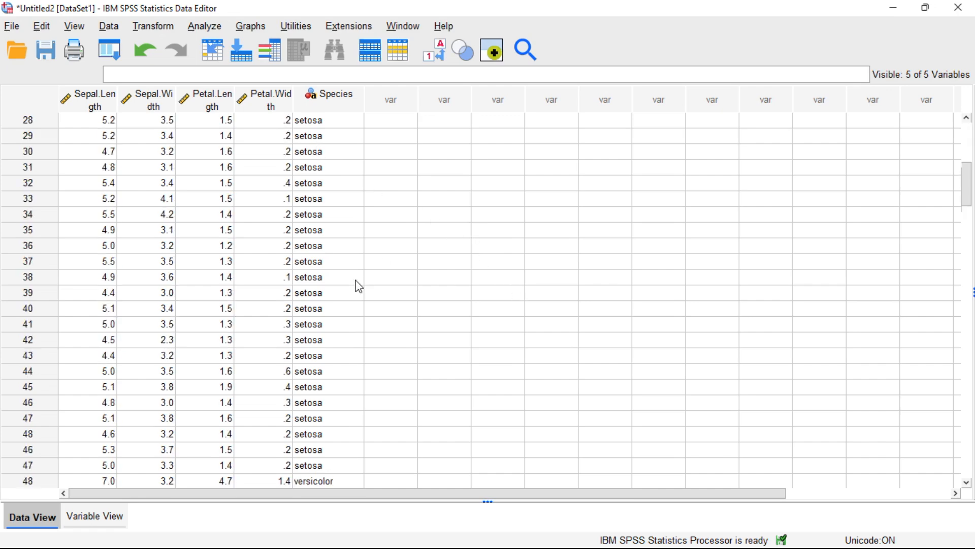
{"action": "scroll", "coordinate": [359, 286], "scroll_direction": "down", "scroll_amount": 10}
{"action": "scroll", "coordinate": [354, 284], "scroll_direction": "down", "scroll_amount": 17}
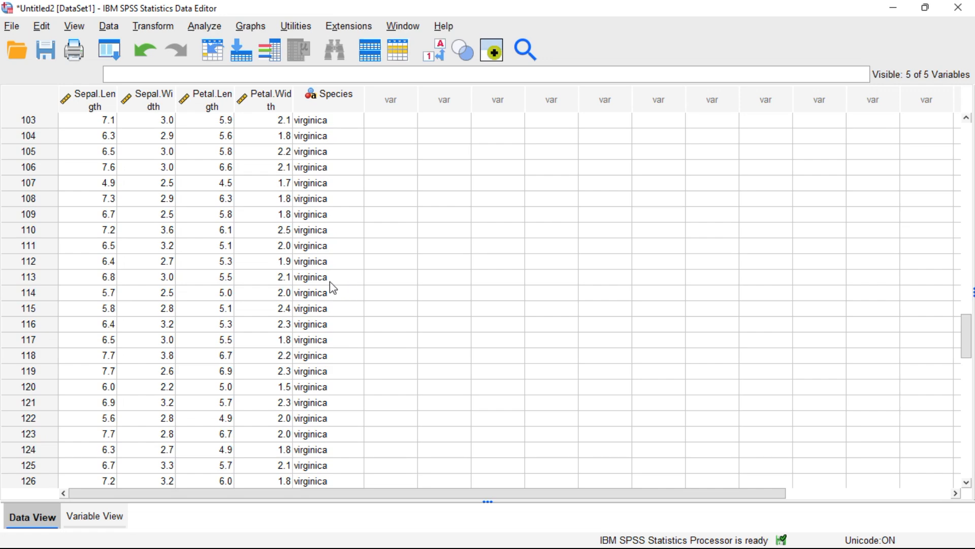
{"action": "scroll", "coordinate": [322, 282], "scroll_direction": "up", "scroll_amount": 18}
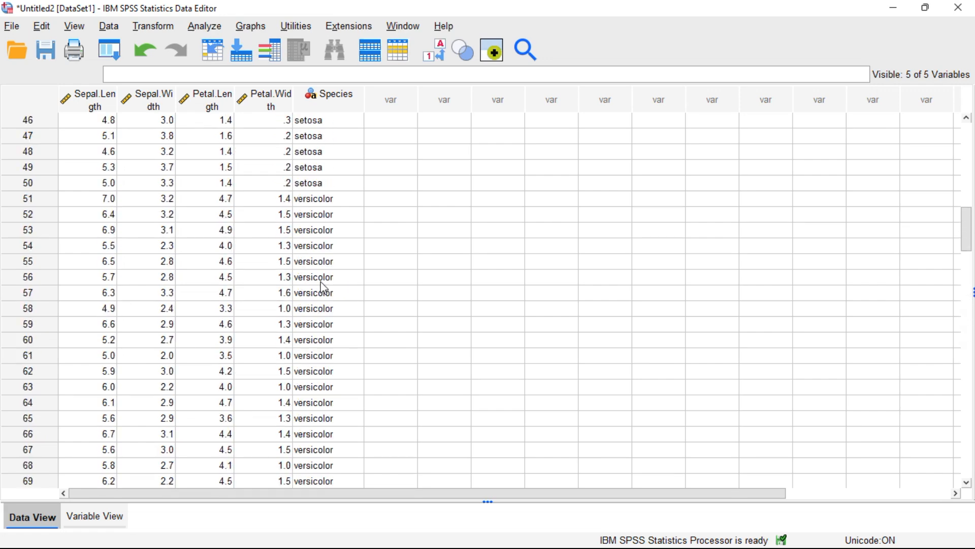
{"action": "scroll", "coordinate": [323, 287], "scroll_direction": "up", "scroll_amount": 16}
{"action": "left_click", "coordinate": [93, 515]}
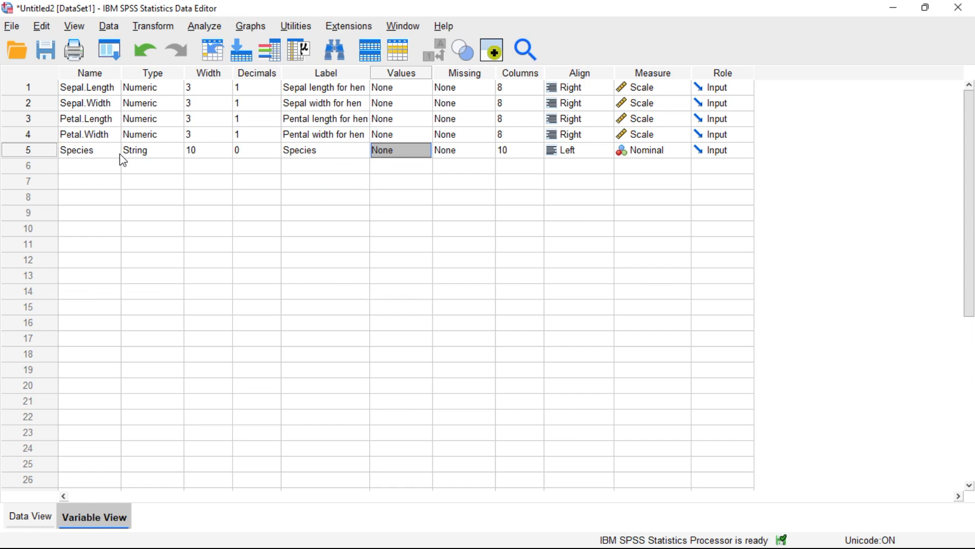
{"action": "left_click", "coordinate": [395, 150]}
{"action": "left_click", "coordinate": [427, 156]}
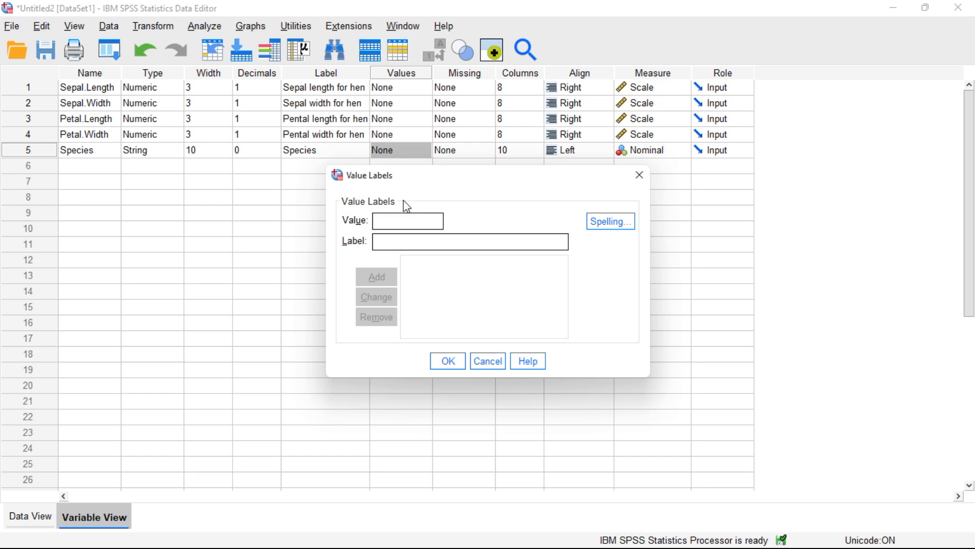
{"action": "type", "text": "1"}
{"action": "left_click", "coordinate": [387, 241]}
{"action": "type", "text": "se"}
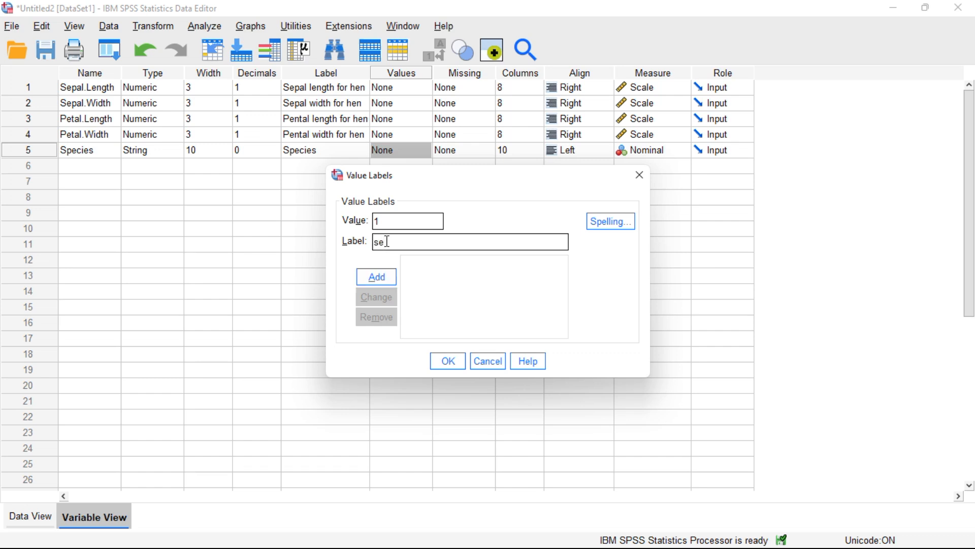
{"action": "type", "text": "tosa"}
{"action": "left_click", "coordinate": [387, 271]}
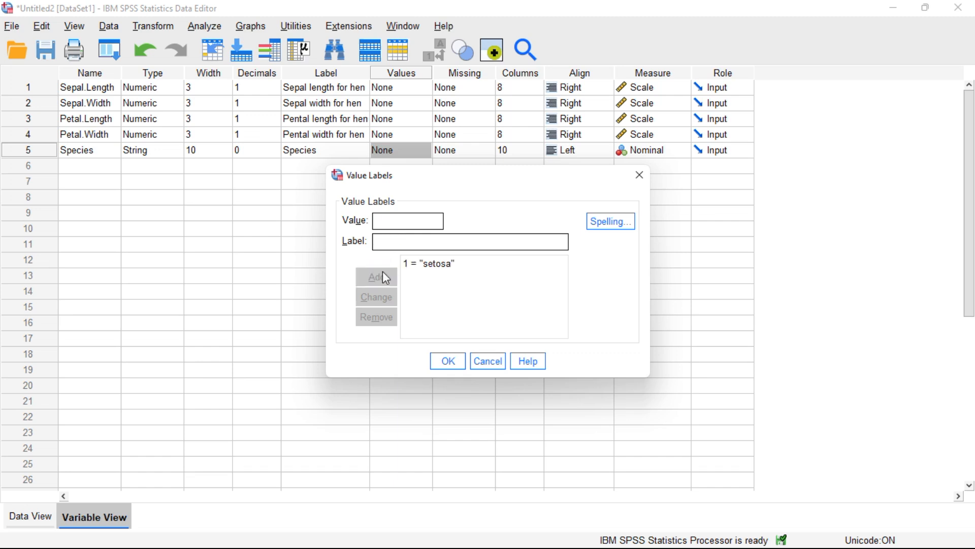
{"action": "type", "text": "2"}
{"action": "left_click", "coordinate": [381, 248]}
{"action": "type", "text": "ver"}
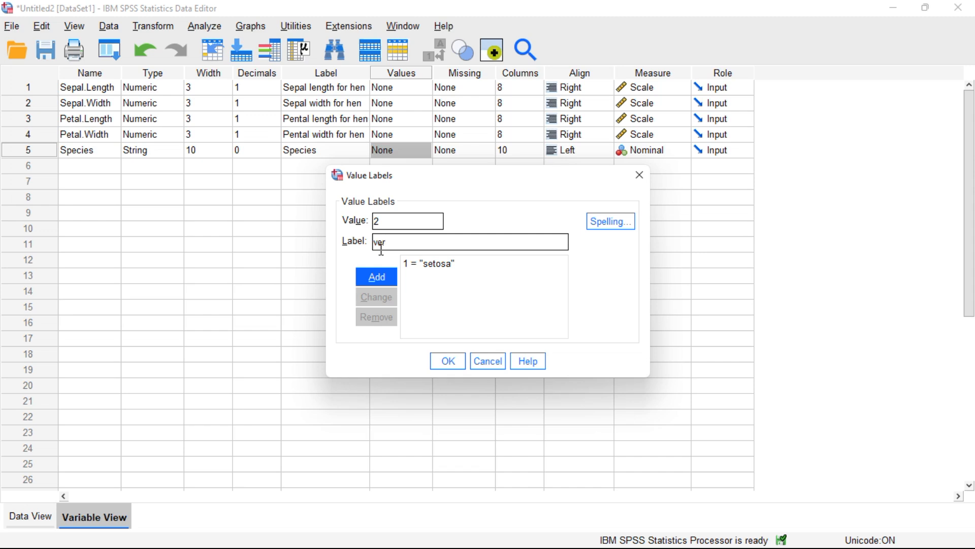
{"action": "type", "text": "sicol"}
{"action": "type", "text": "r"}
{"action": "left_click", "coordinate": [447, 362]}
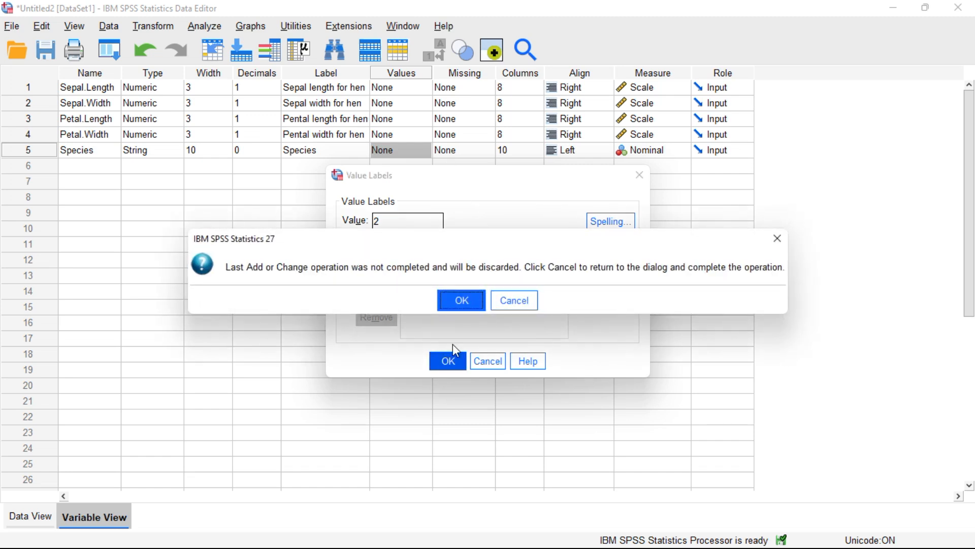
{"action": "left_click", "coordinate": [509, 305]}
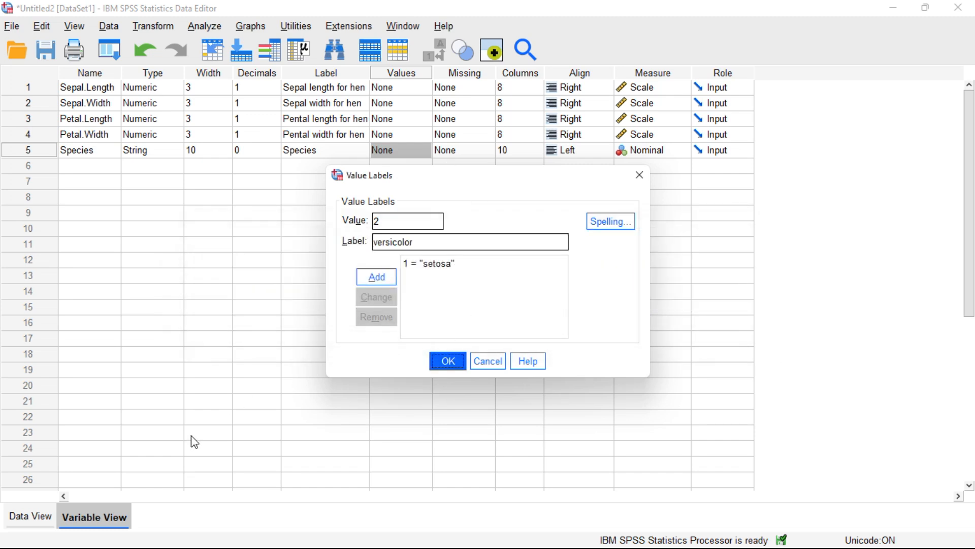
{"action": "left_click", "coordinate": [639, 175]}
- Check the species spelling in the data and add the value label 2 = "versicolor" for the Species variable
{"action": "left_click", "coordinate": [22, 518]}
{"action": "scroll", "coordinate": [276, 383], "scroll_direction": "down", "scroll_amount": 16}
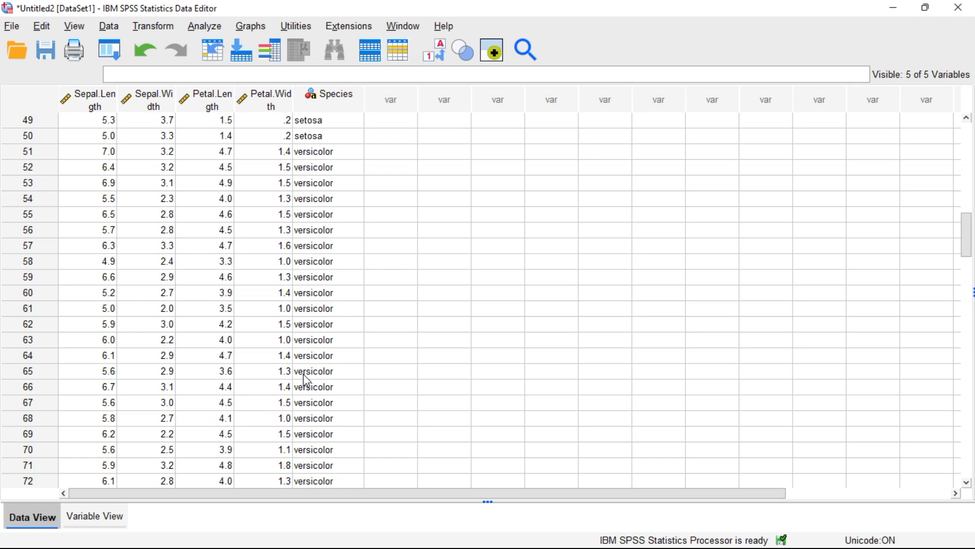
{"action": "left_click", "coordinate": [99, 516]}
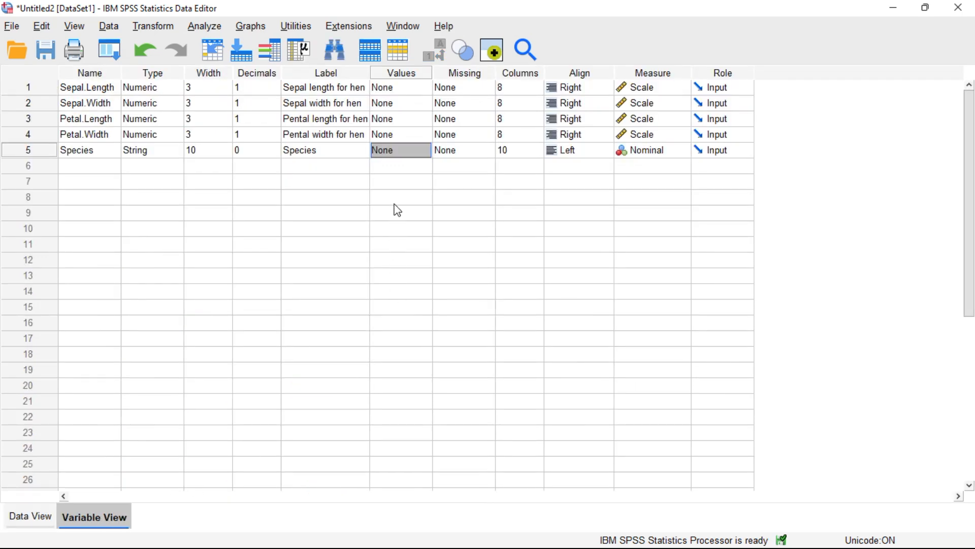
{"action": "left_click", "coordinate": [400, 152]}
{"action": "left_click", "coordinate": [422, 151]}
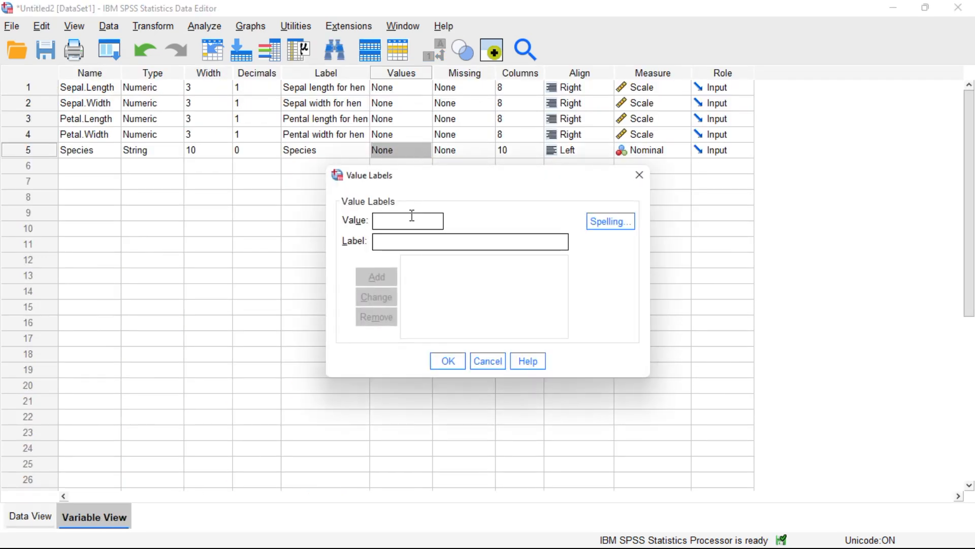
{"action": "type", "text": "2"}
{"action": "left_click", "coordinate": [395, 240]}
{"action": "type", "text": "ve"}
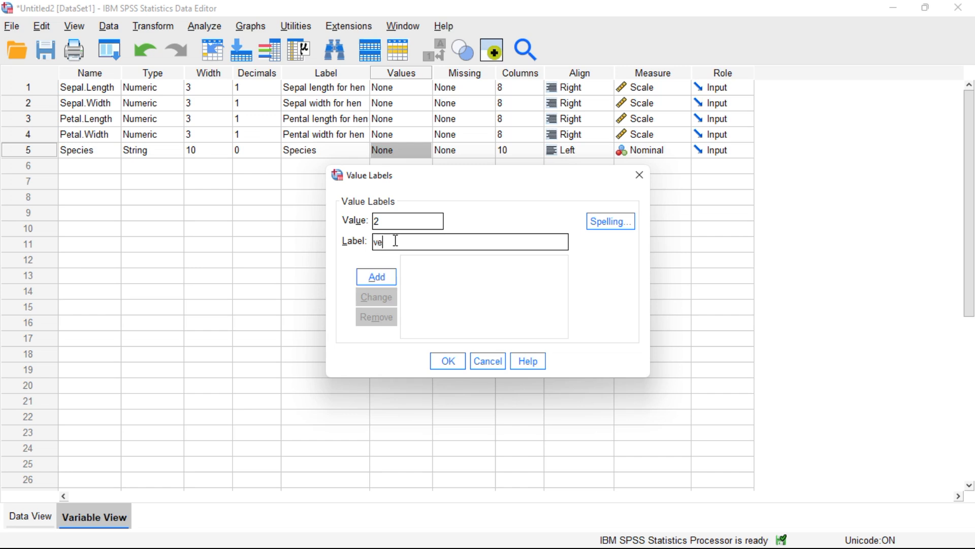
{"action": "type", "text": "rsicolor"}
{"action": "left_click", "coordinate": [393, 282]}
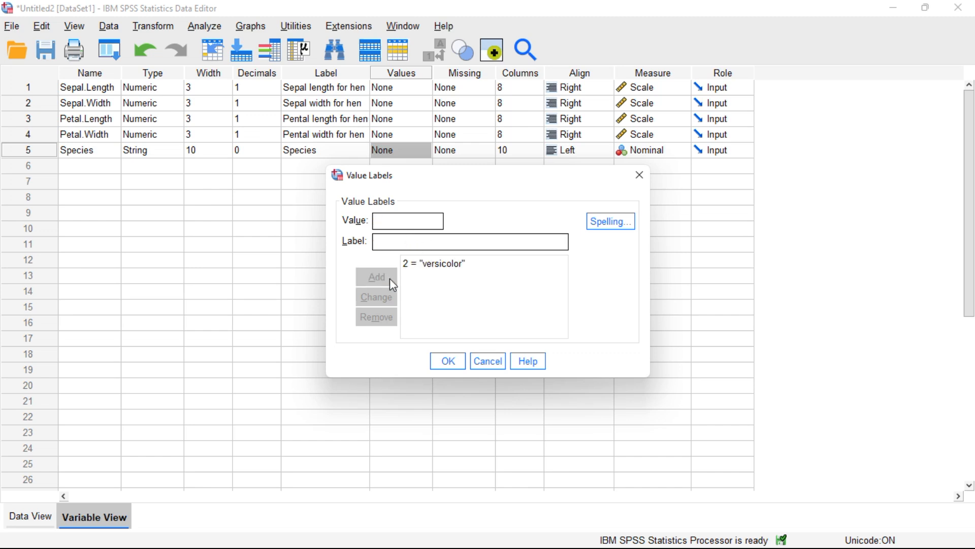
- Add the value label 1 = "setosa" to the Species variable
{"action": "type", "text": "1"}
{"action": "left_click", "coordinate": [379, 239]}
{"action": "type", "text": "st"}
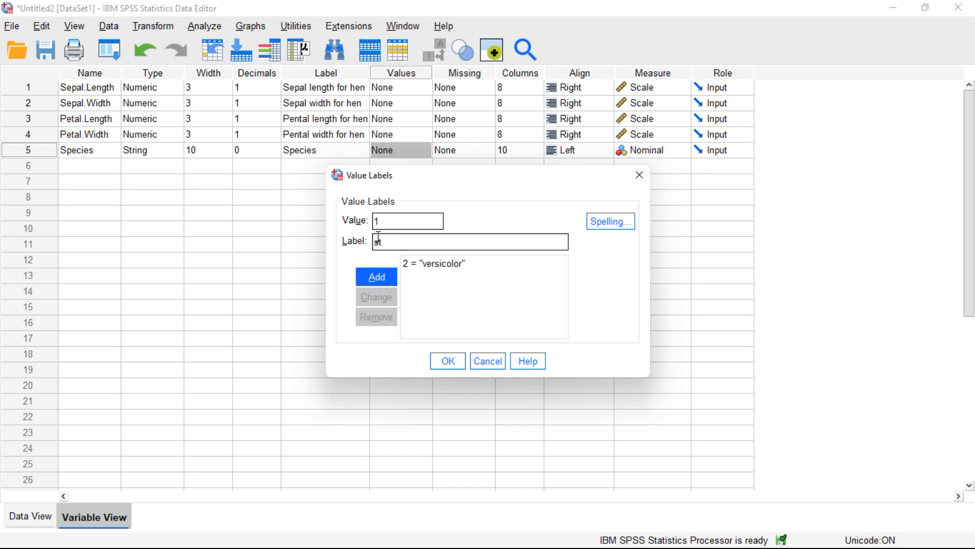
{"action": "key", "text": "BackSpace"}
{"action": "type", "text": "etosa"}
{"action": "left_click", "coordinate": [377, 276]}
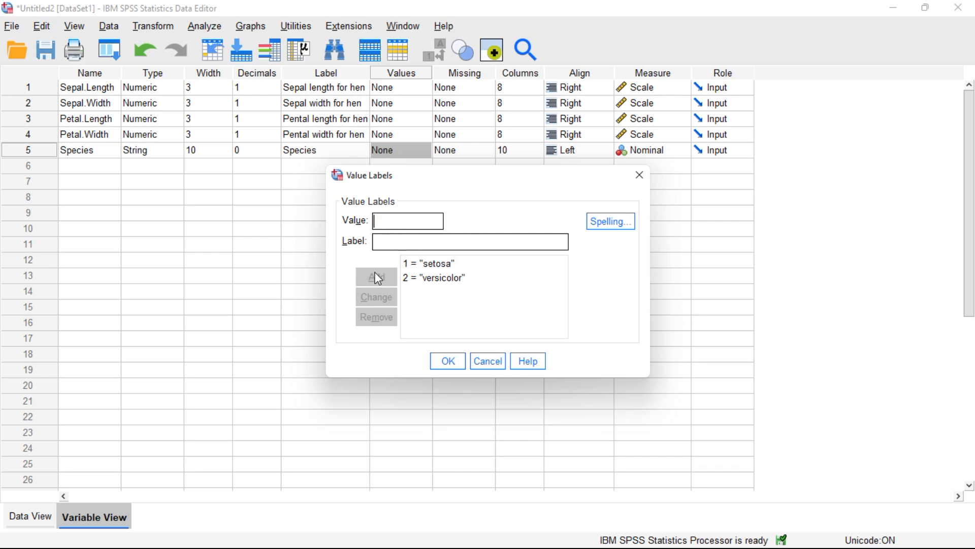
- Add the value label 3 = "verginica" to Species and apply the value labels
{"action": "left_click", "coordinate": [379, 222]}
{"action": "type", "text": "3"}
{"action": "left_click", "coordinate": [378, 243]}
{"action": "type", "text": "verginica"}
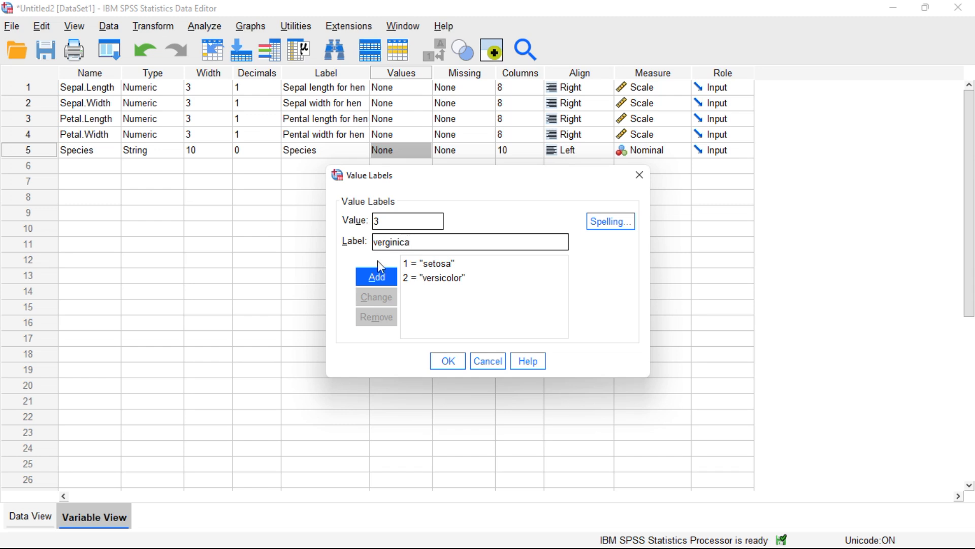
{"action": "left_click", "coordinate": [377, 277]}
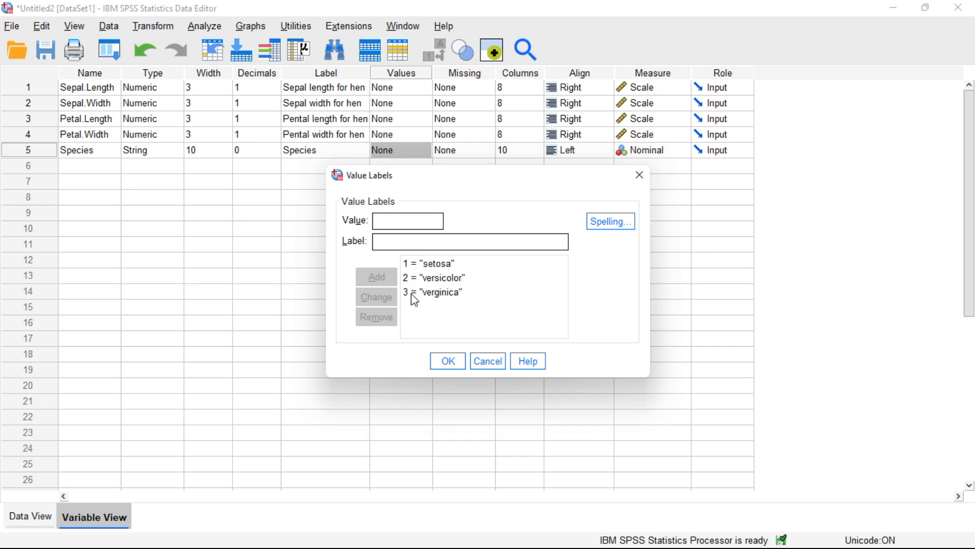
{"action": "left_click", "coordinate": [450, 363]}
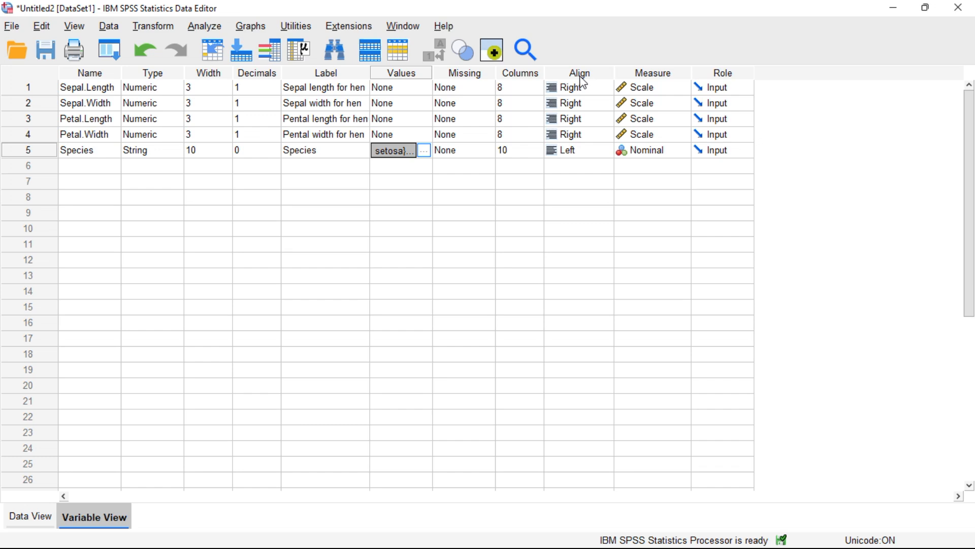
- Review the alignment options of Sepal.Length and Species, and inspect the petal columns' variable details in the data
{"action": "left_click", "coordinate": [575, 87]}
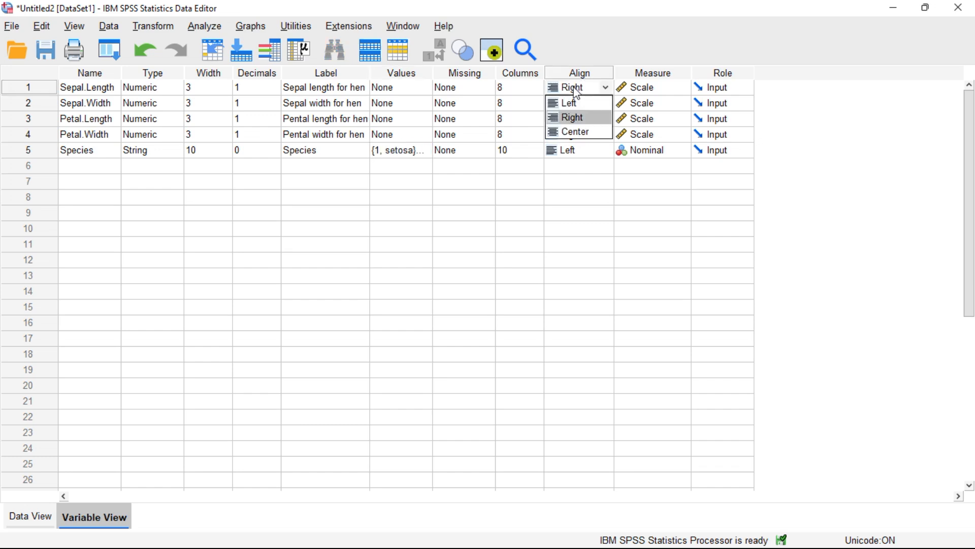
{"action": "left_click", "coordinate": [576, 157]}
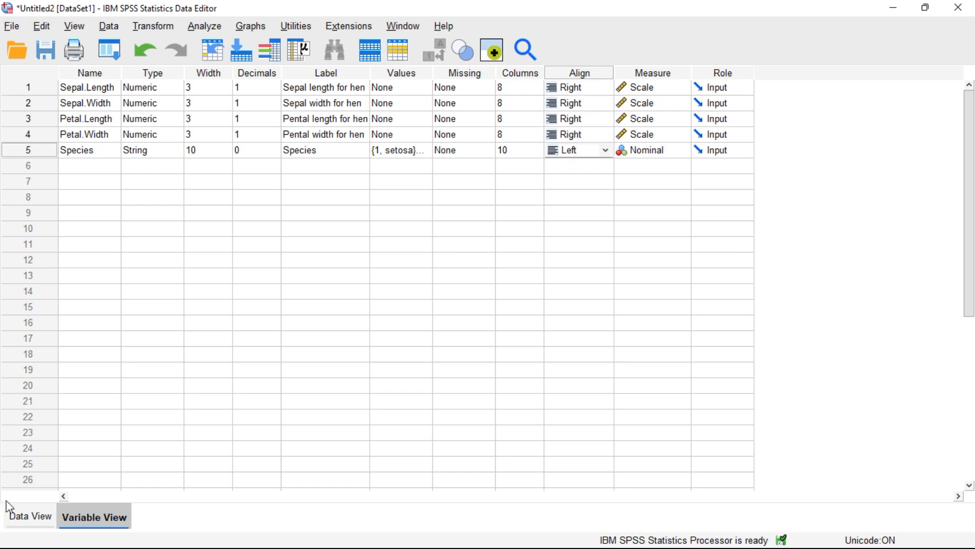
{"action": "left_click", "coordinate": [9, 517]}
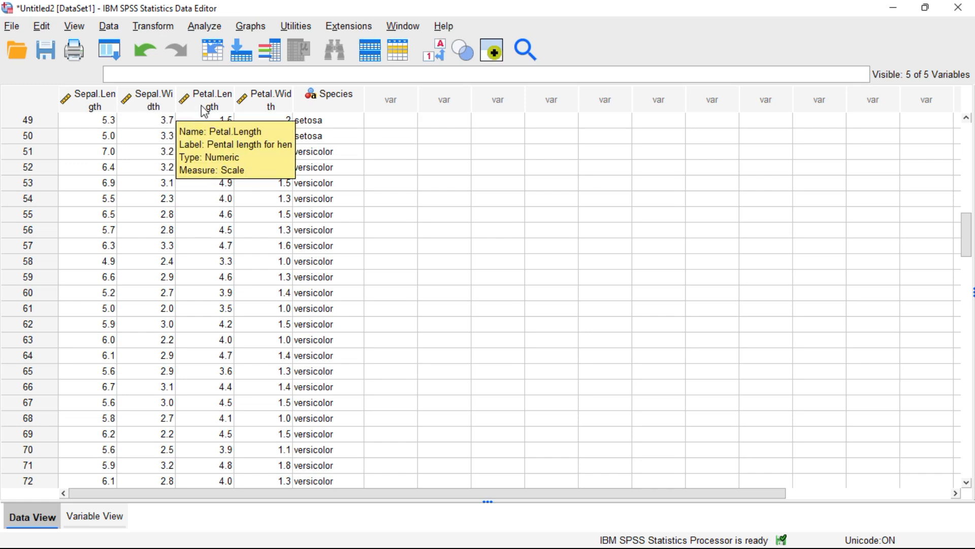
{"action": "mouse_move", "coordinate": [258, 106]}
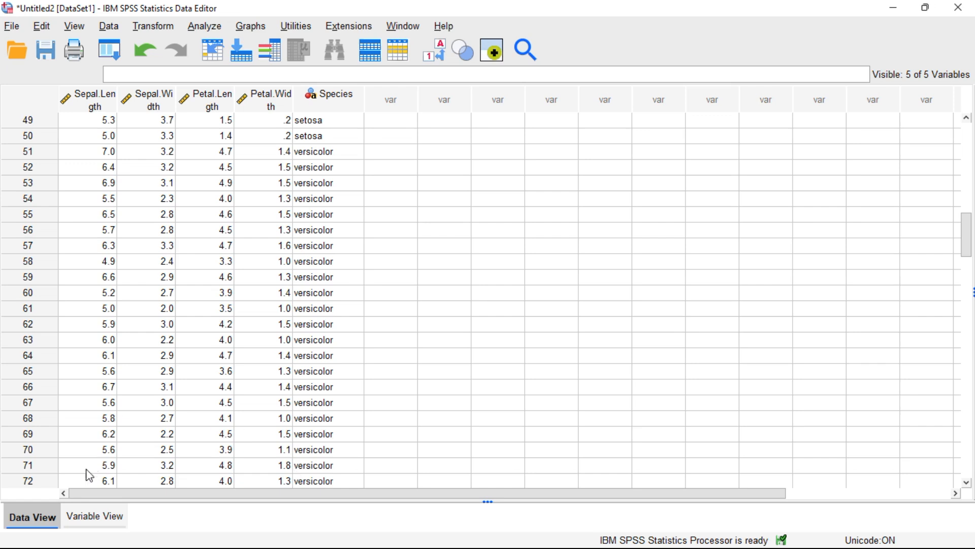
{"action": "left_click", "coordinate": [86, 518]}
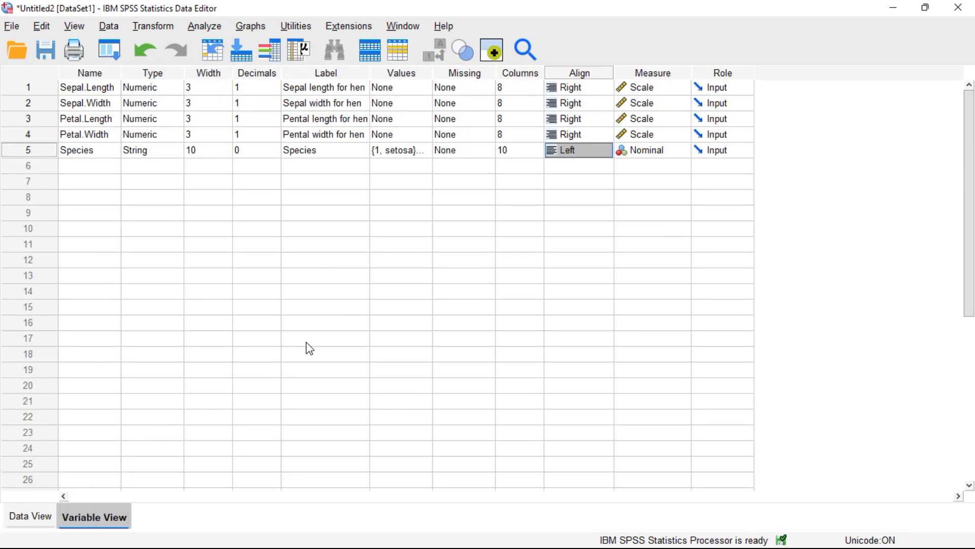